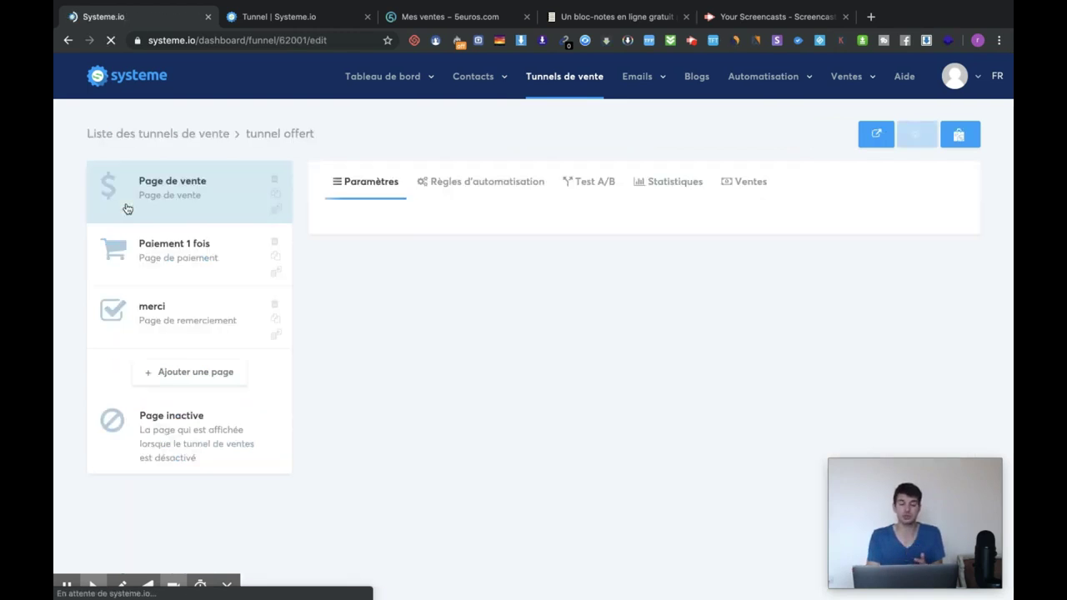
# Preview the live DROP'SERVICE sales page, dismiss its e-mail popup, scroll through it, and close it
pyautogui.click(215, 187)
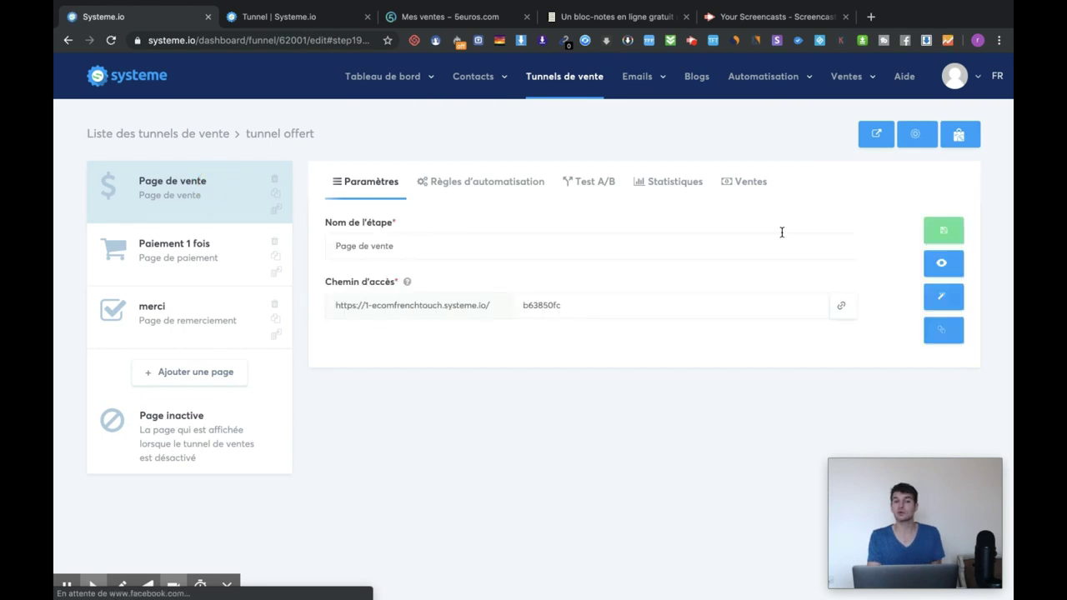
pyautogui.click(950, 263)
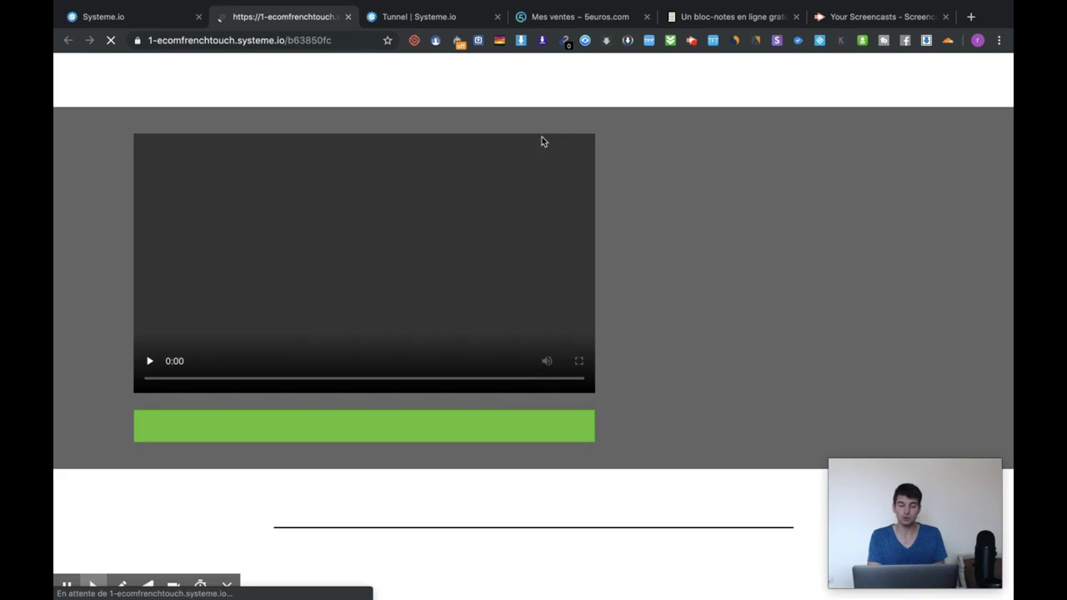
pyautogui.scroll(-20, 514, 379)
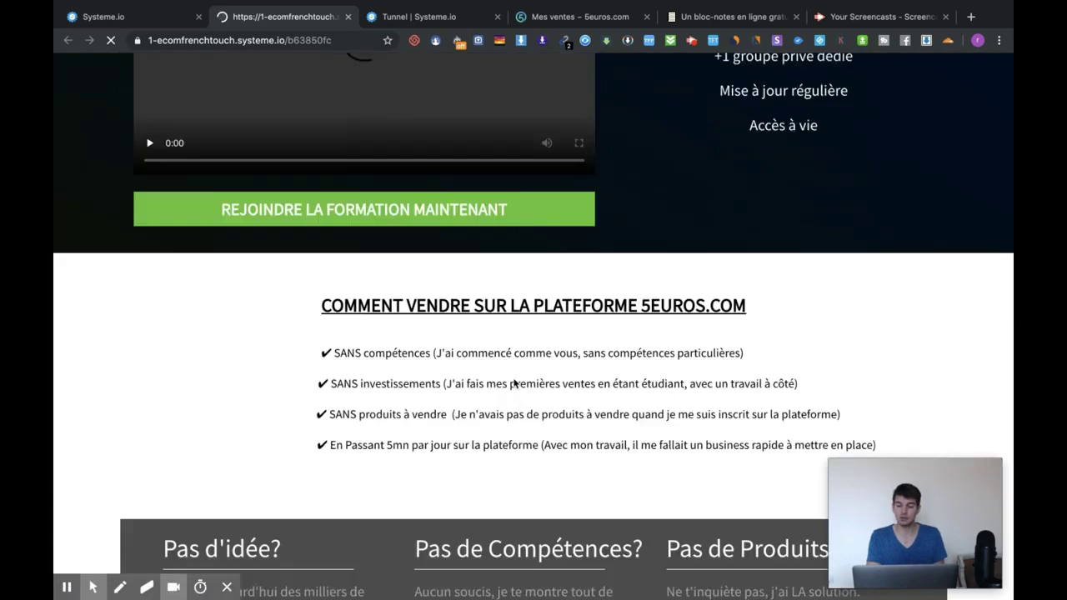
pyautogui.scroll(-20, 515, 384)
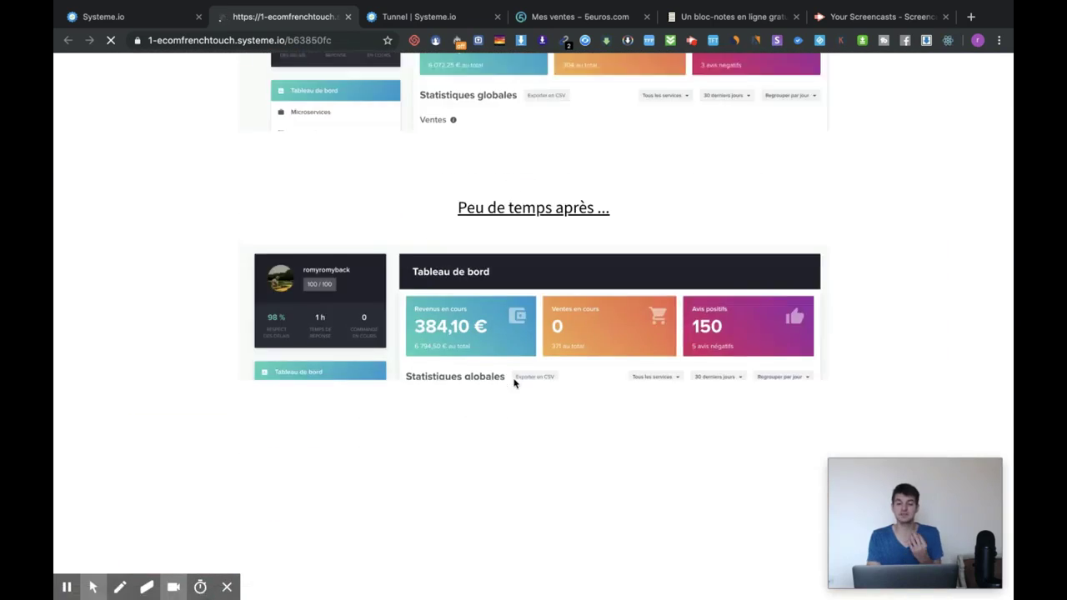
pyautogui.scroll(-6, 515, 384)
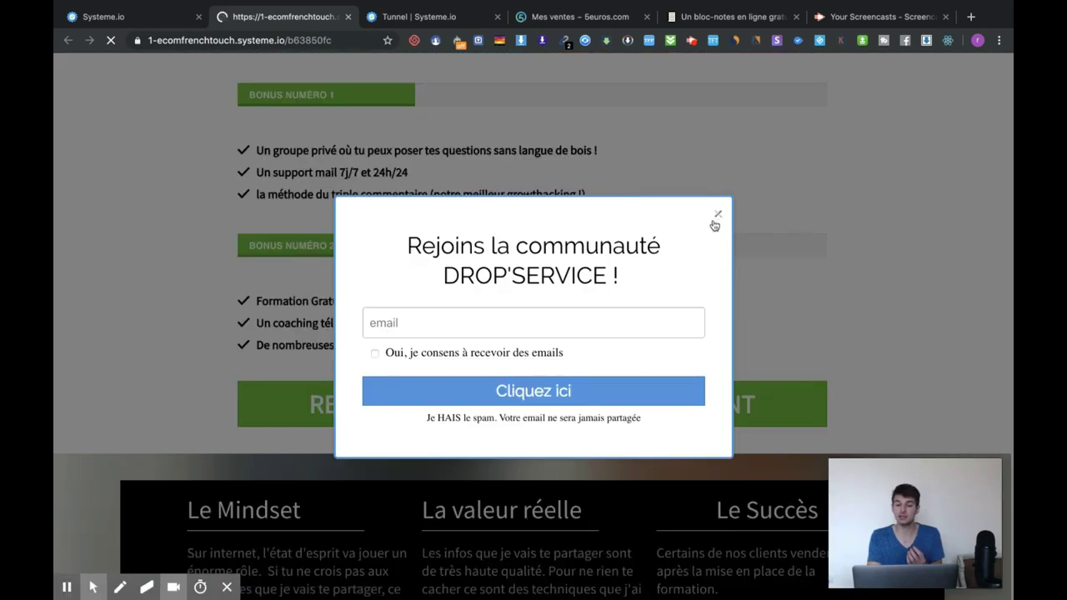
pyautogui.click(716, 214)
pyautogui.scroll(-10, 712, 209)
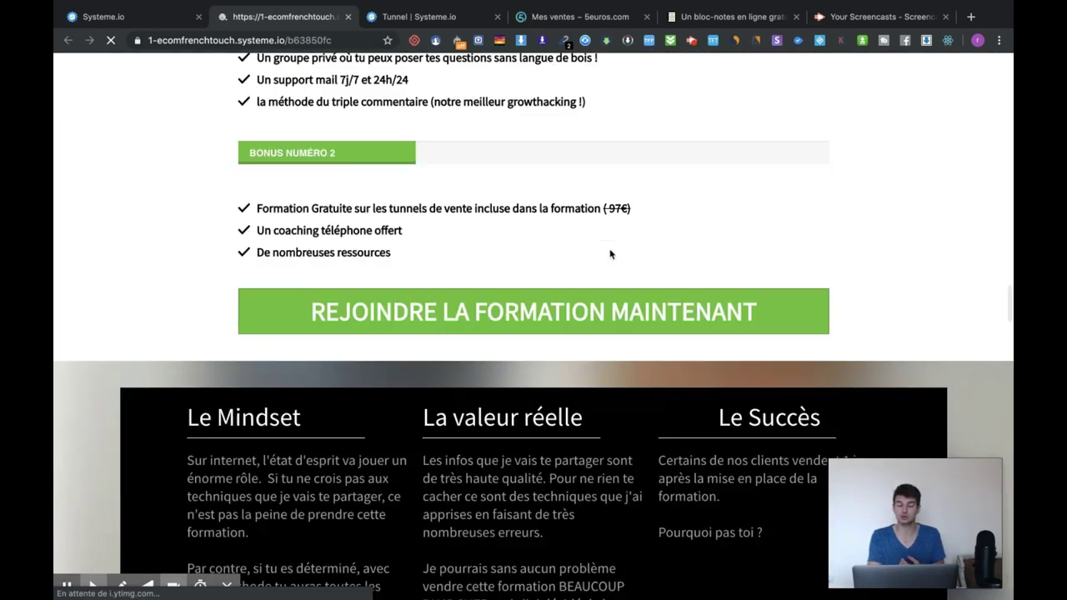
pyautogui.scroll(15, 611, 254)
pyautogui.scroll(20, 611, 254)
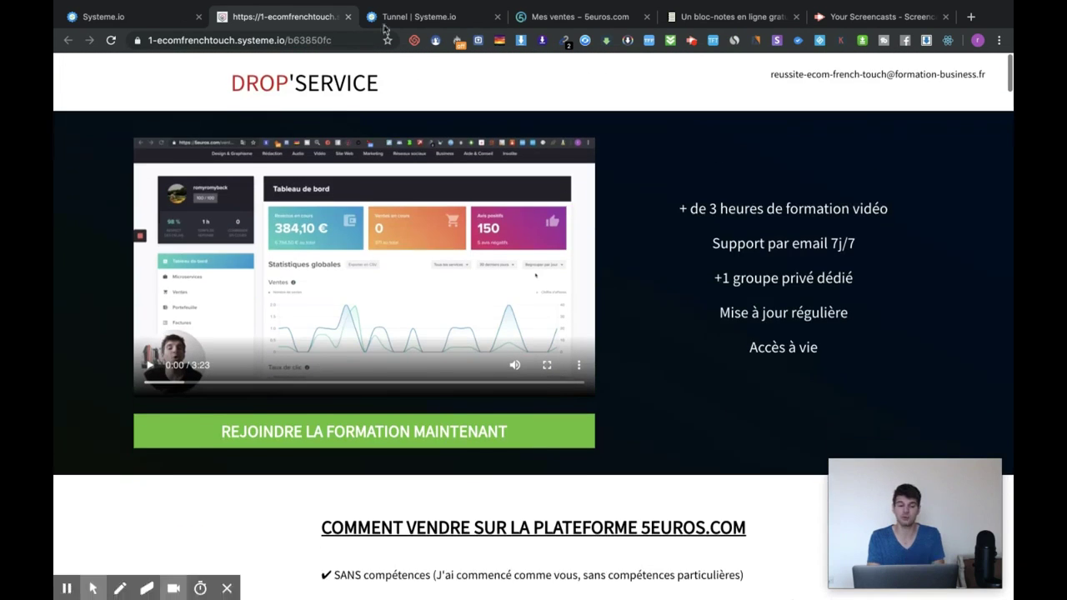
pyautogui.click(349, 17)
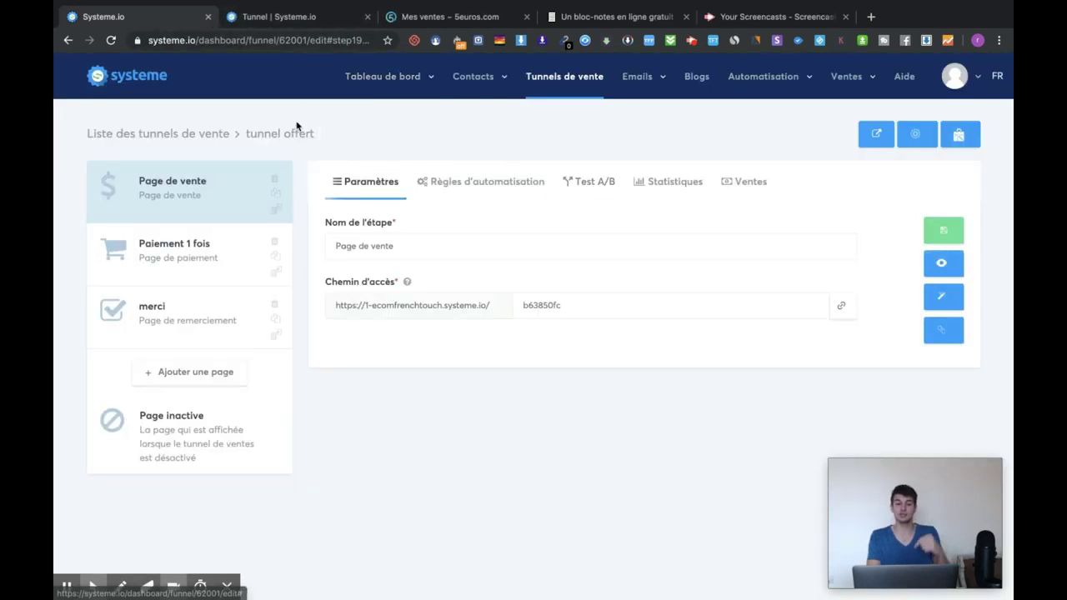
# Copy the 'tunnel offert' share link from the Tunnels de vente list into a private window
pyautogui.click(591, 87)
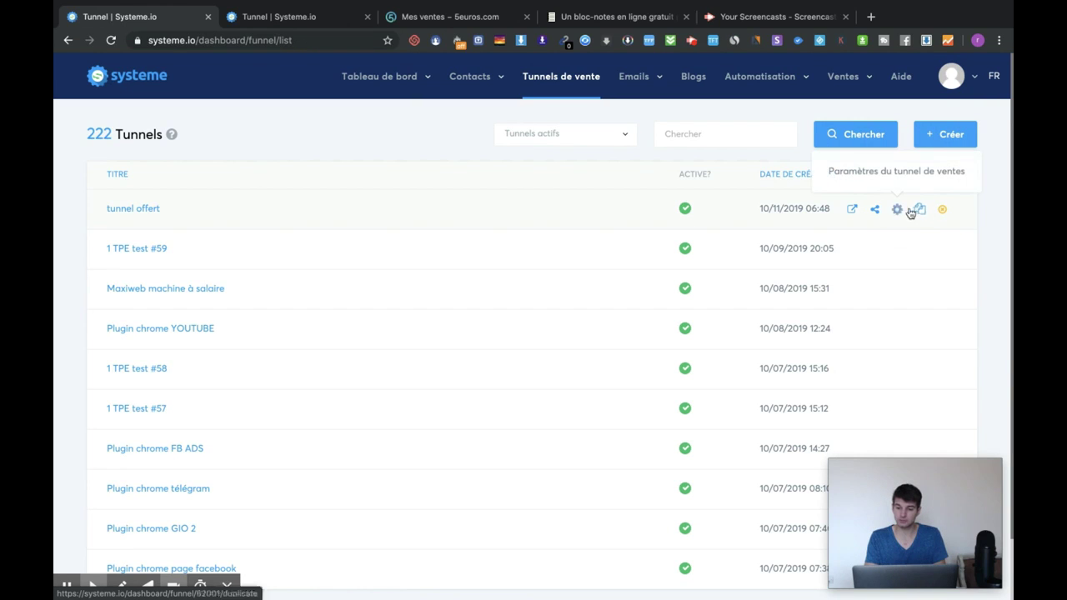
pyautogui.click(876, 213)
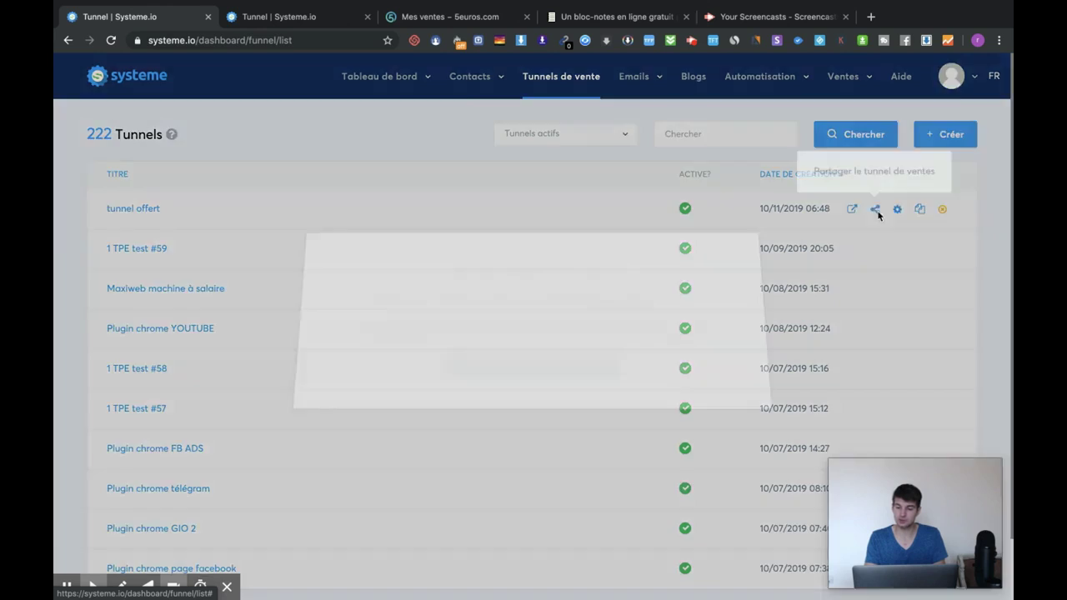
pyautogui.click(500, 377)
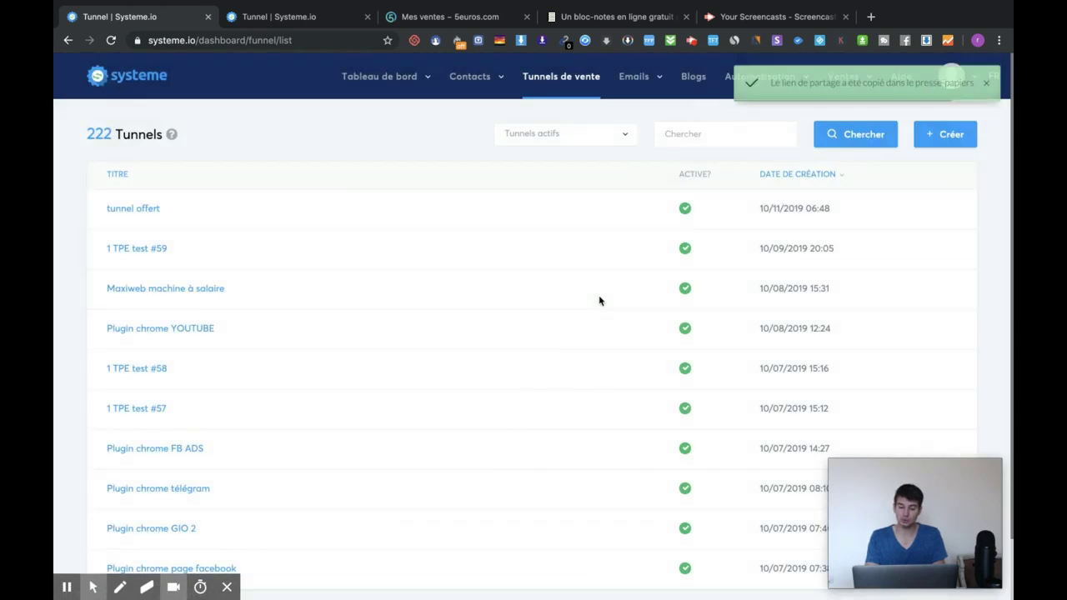
pyautogui.press('super+shift+n')
# Load the copied share link in the private window, reaching the Systeme.io login page
pyautogui.press('super+v')
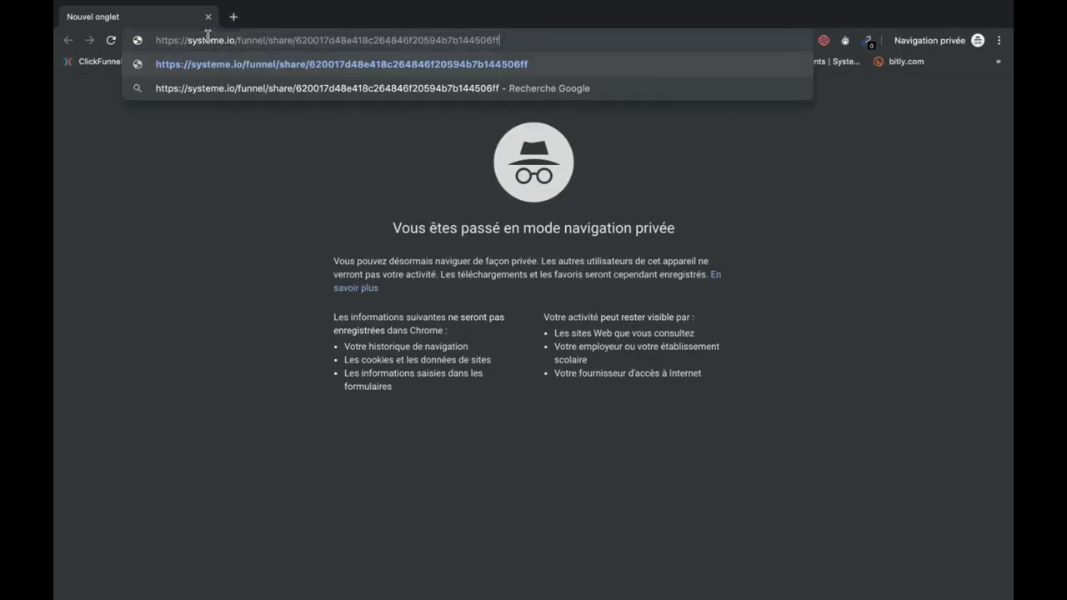
pyautogui.press('Return')
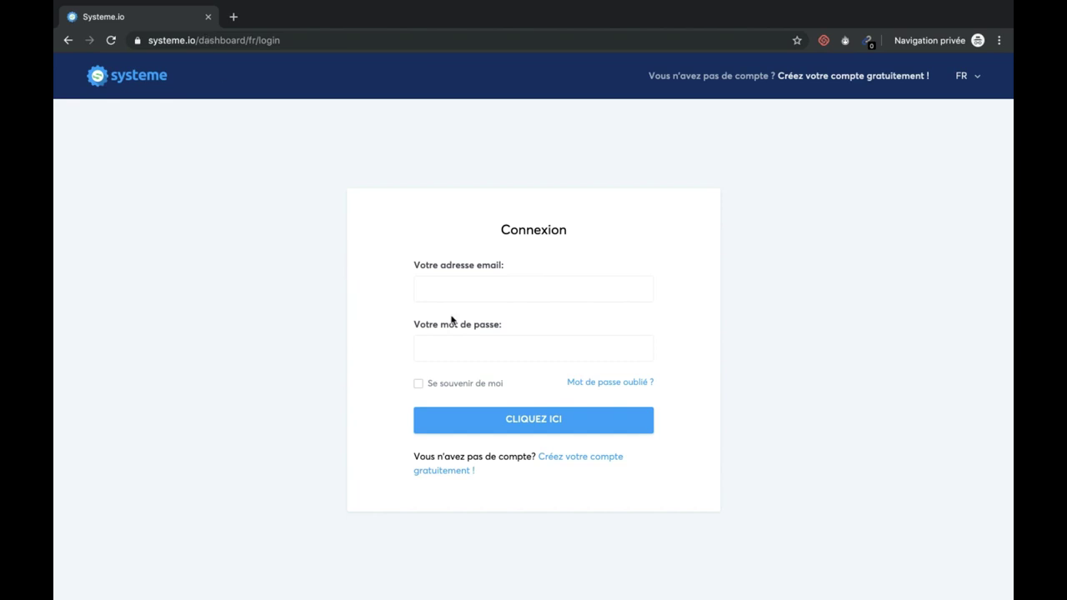
pyautogui.click(458, 278)
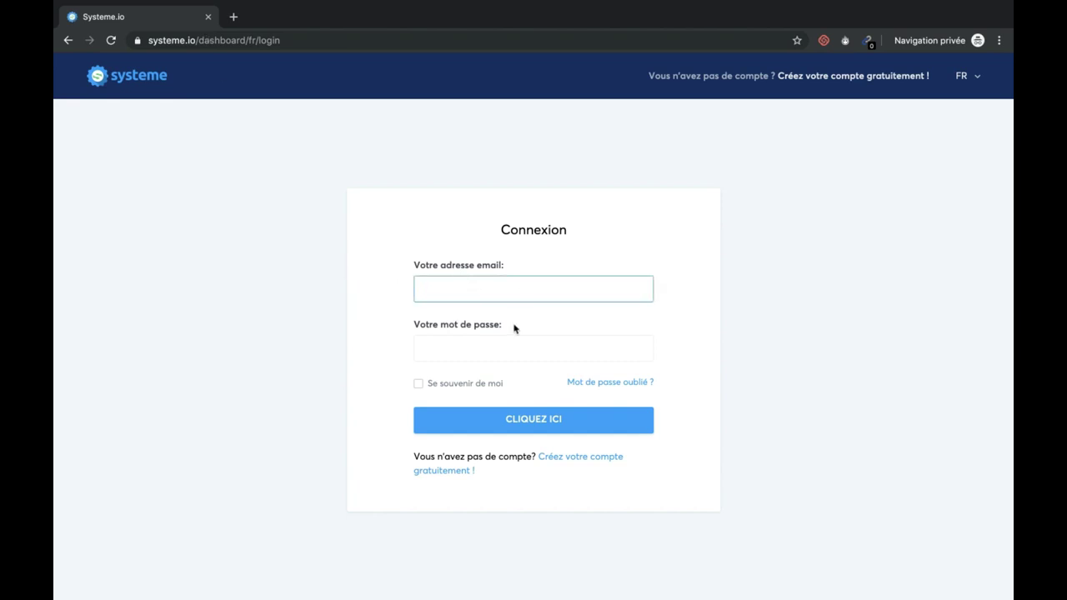
pyautogui.hotkey('ctrl', 'Left')
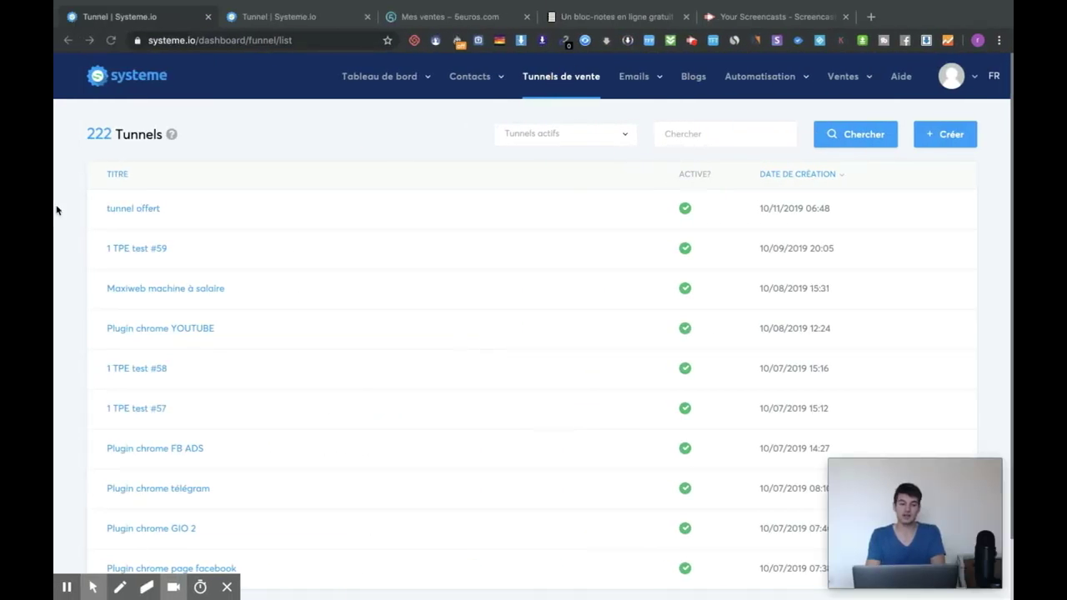
pyautogui.click(871, 213)
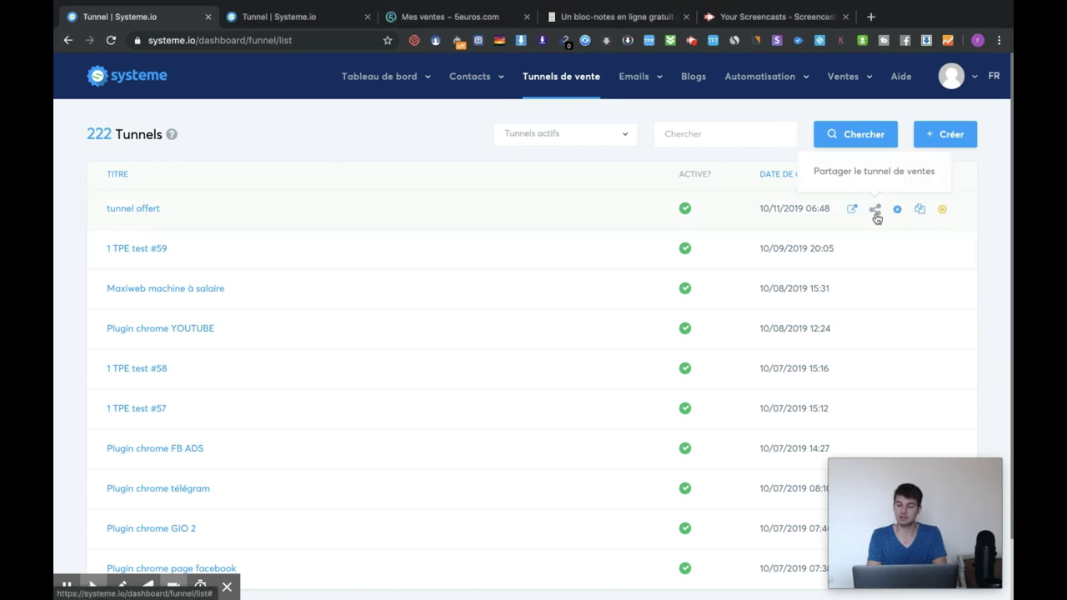
pyautogui.click(875, 212)
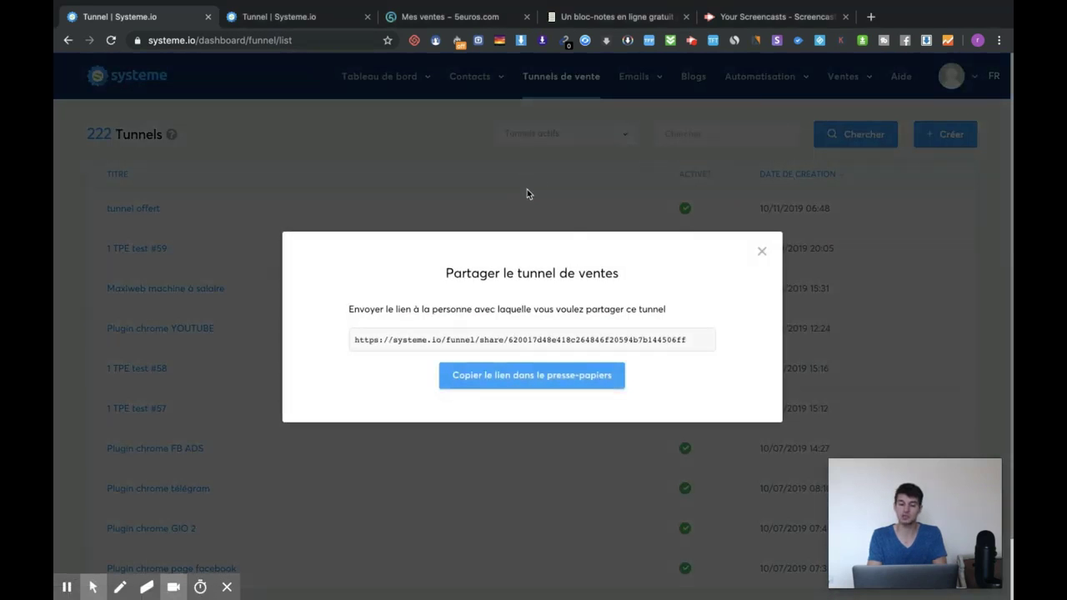
pyautogui.click(762, 253)
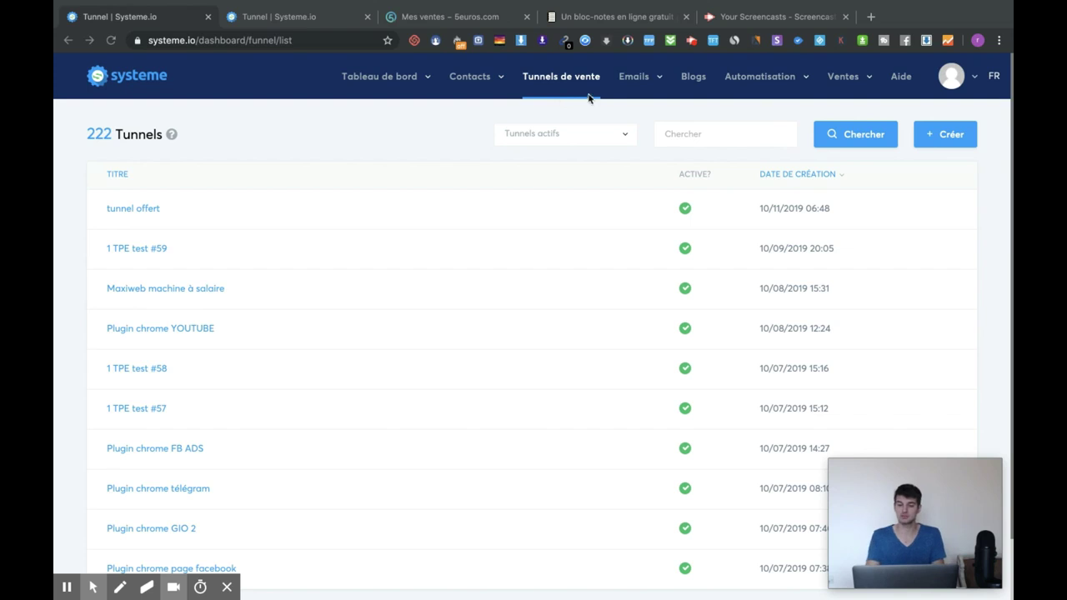
# Create a 'Construisez votre audience' funnel named 'test vidéo youtube'
pyautogui.click(946, 136)
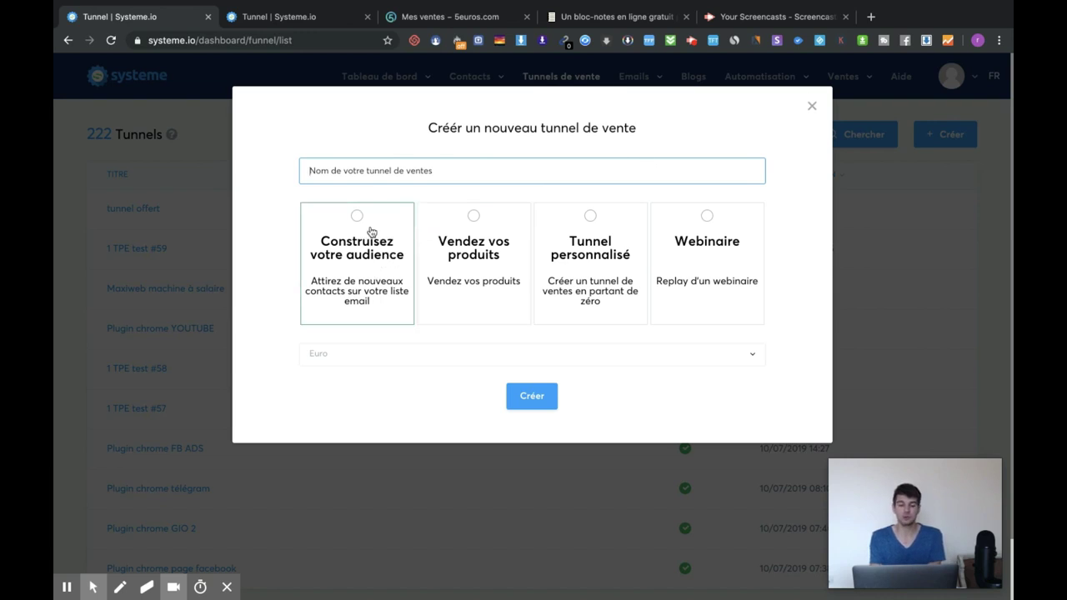
pyautogui.click(366, 227)
pyautogui.click(538, 394)
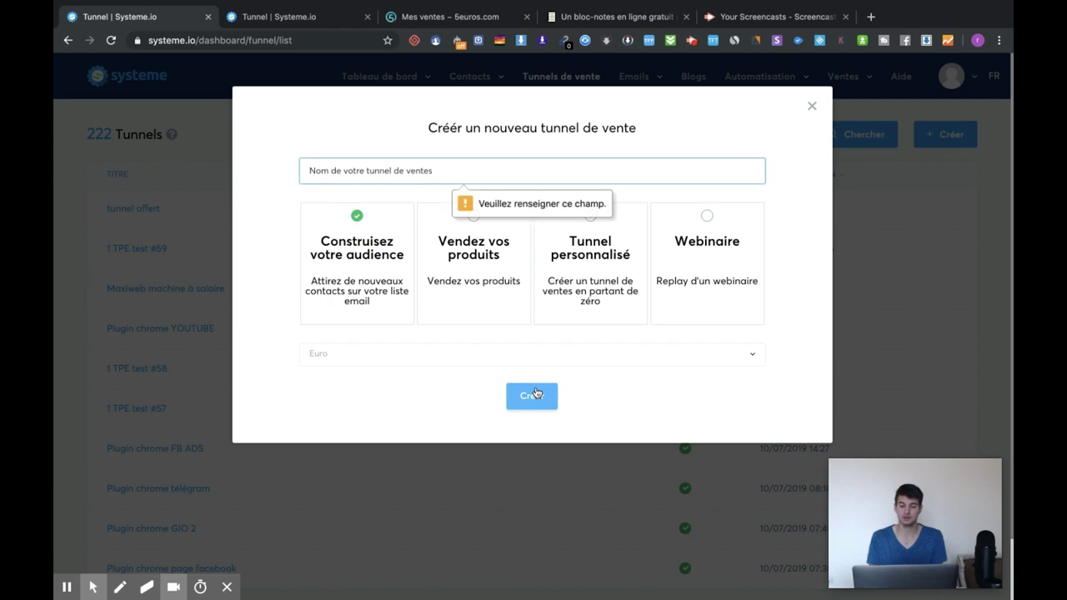
pyautogui.write('test vidéo youtube')
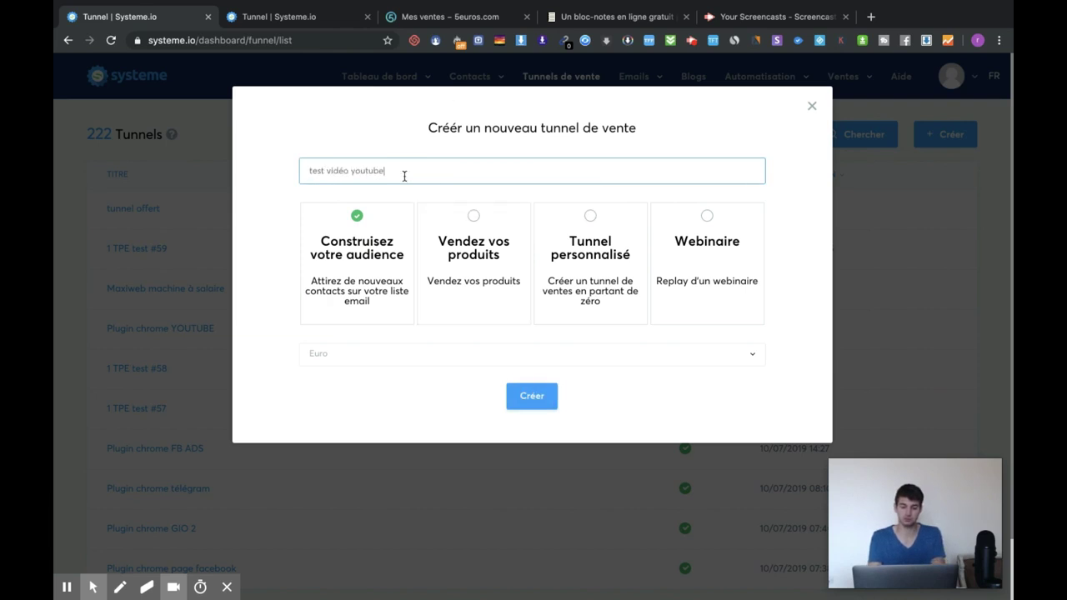
pyautogui.click(541, 396)
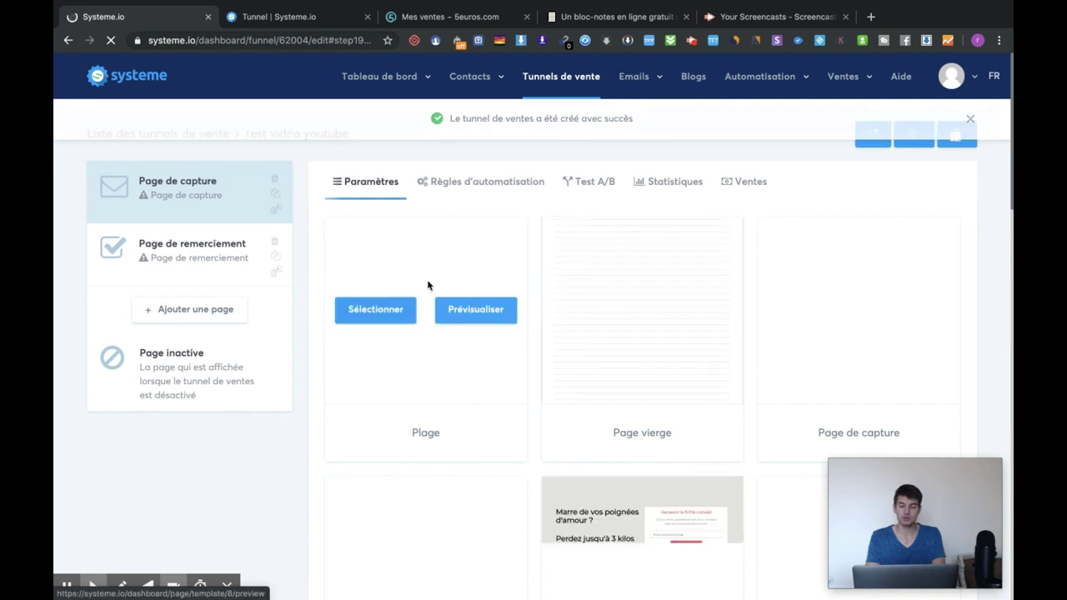
# Select the Video template from the gallery for the funnel's capture page
pyautogui.scroll(-1, 525, 275)
pyautogui.scroll(-1, 583, 250)
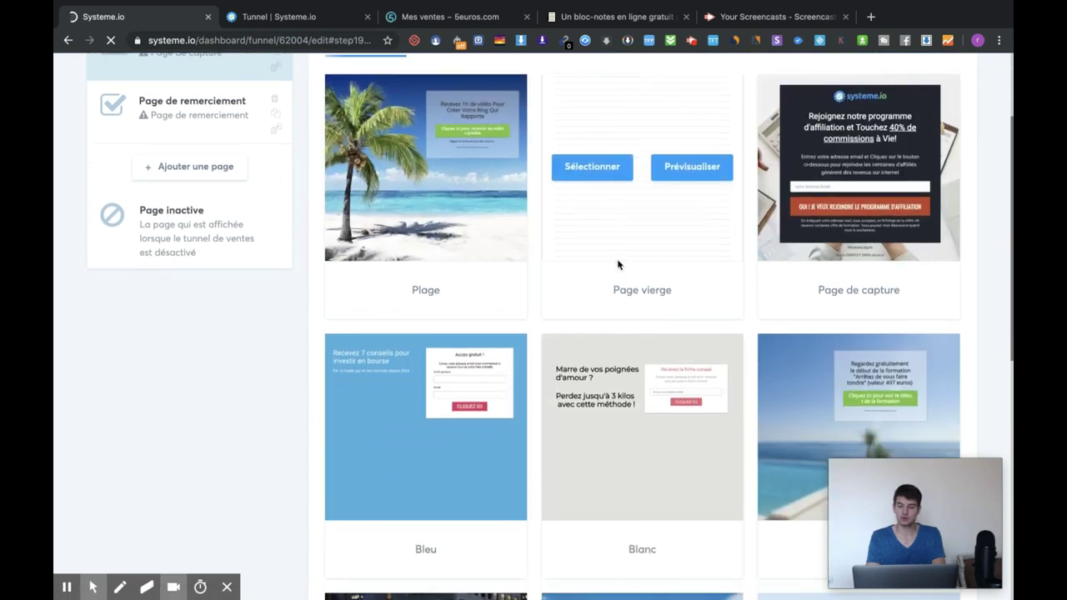
pyautogui.scroll(-2, 569, 317)
pyautogui.scroll(-2, 565, 342)
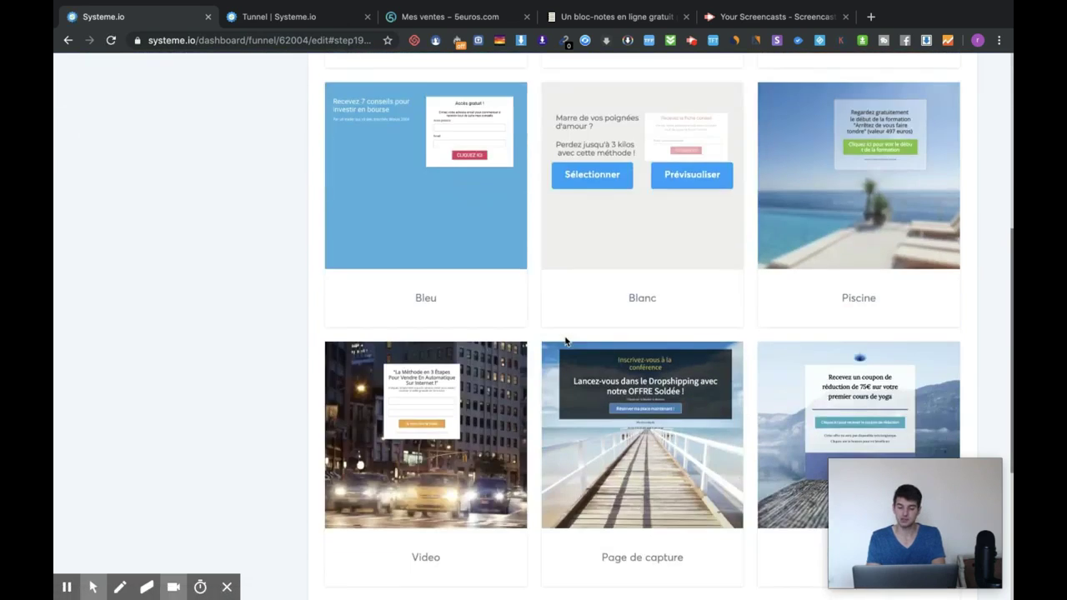
pyautogui.moveTo(454, 444)
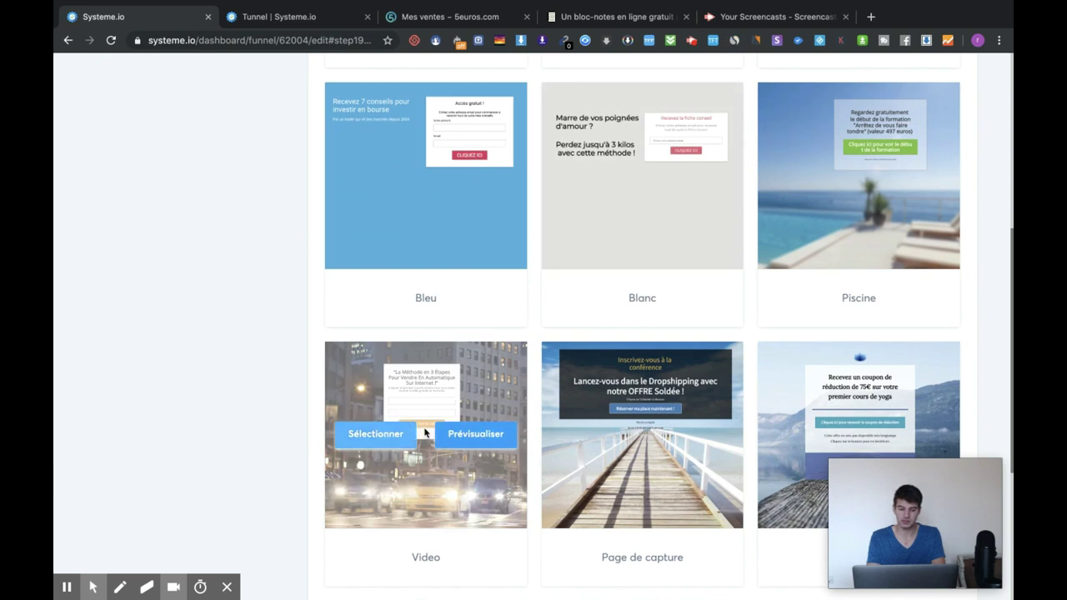
pyautogui.click(394, 440)
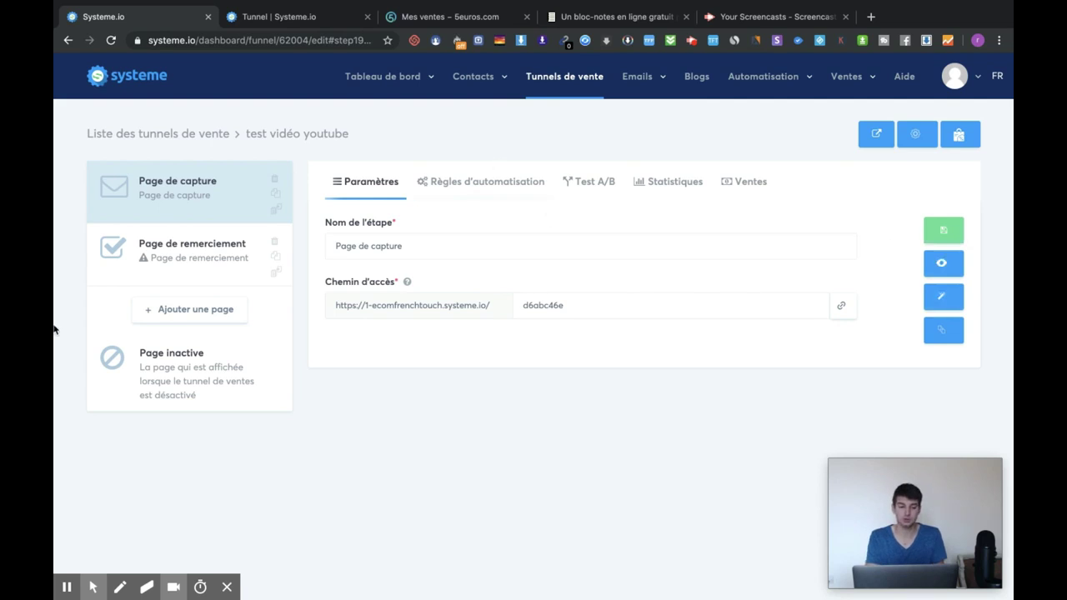
# Open the Page de capture step in the page editor via Modifier la page
pyautogui.click(942, 298)
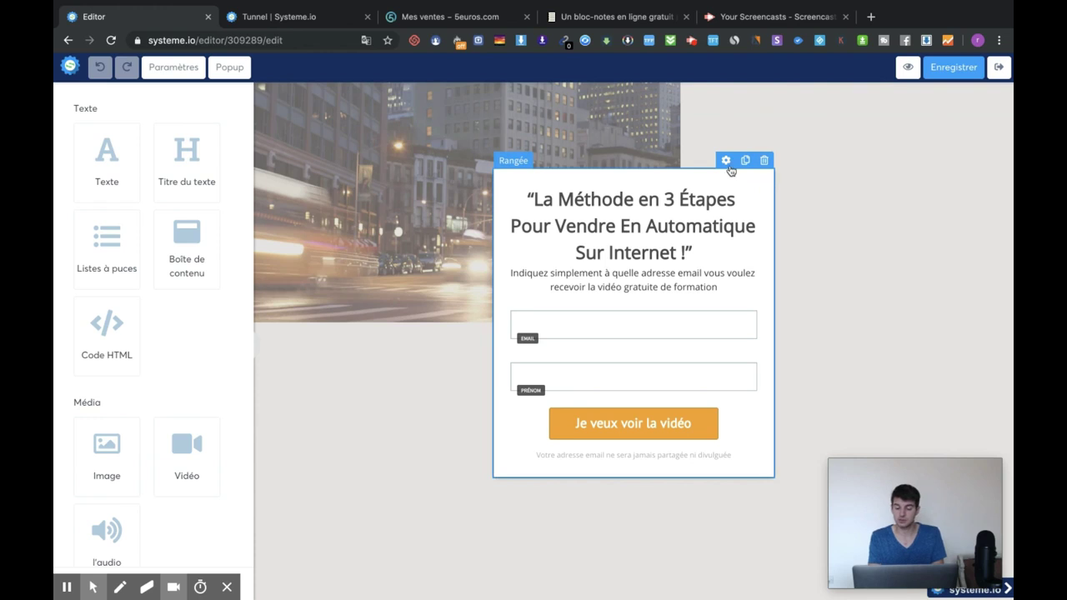
# Set the opt-in form row's background colour to red
pyautogui.click(725, 160)
pyautogui.scroll(-2, 141, 411)
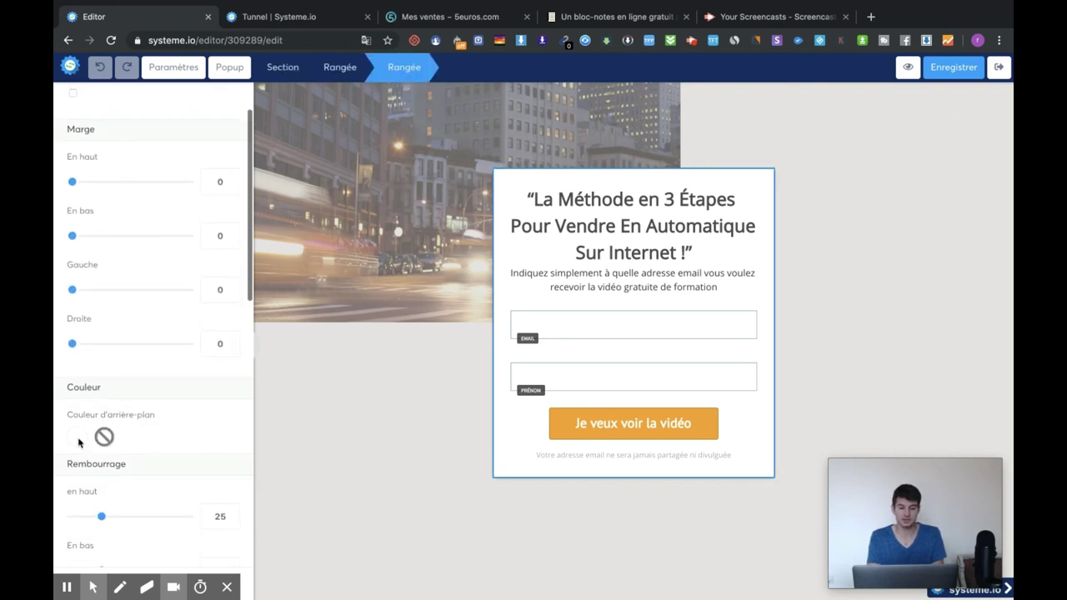
pyautogui.click(77, 437)
pyautogui.click(227, 465)
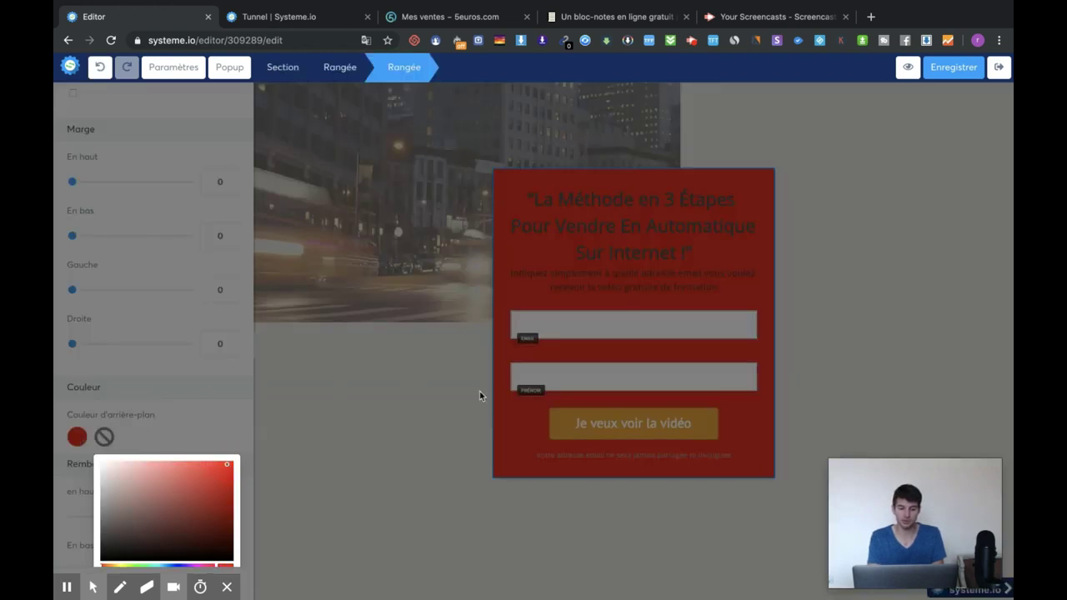
pyautogui.click(721, 244)
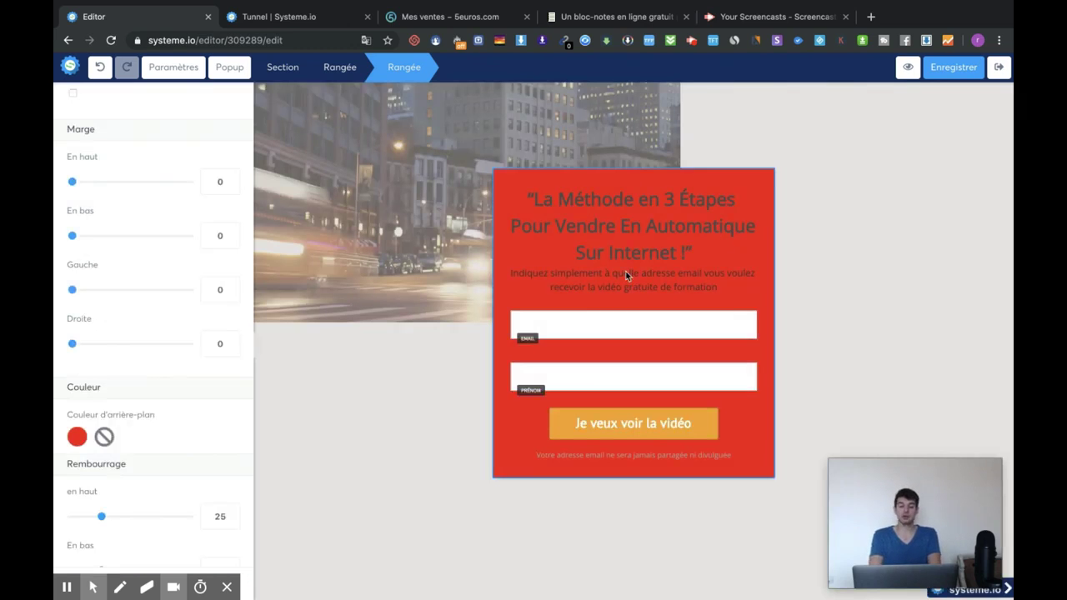
# Duplicate the Prénom field to add a second first-name field below it
pyautogui.click(691, 373)
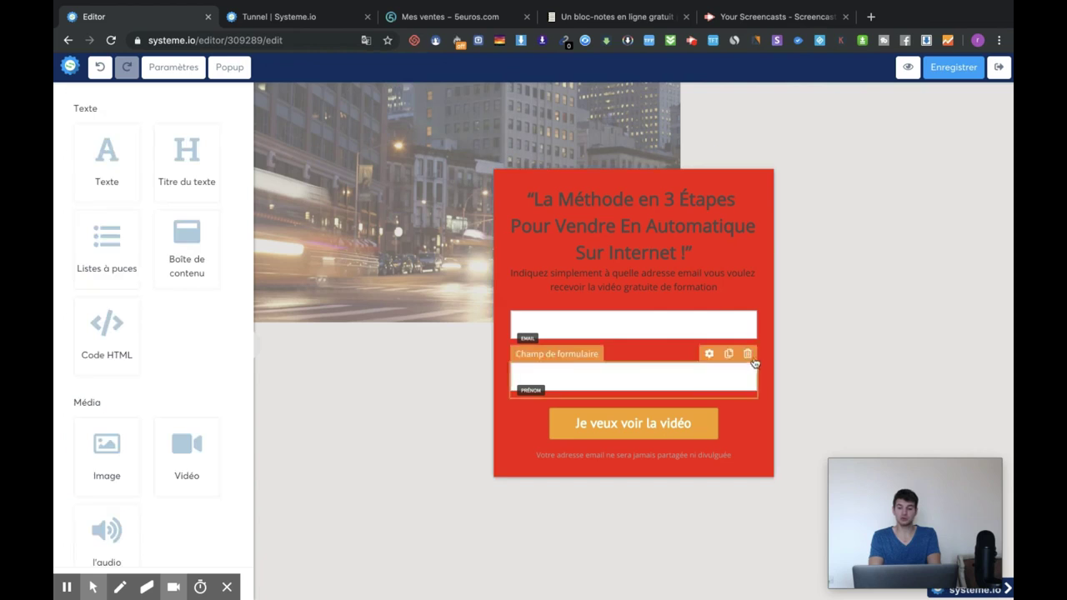
pyautogui.click(729, 355)
pyautogui.click(738, 429)
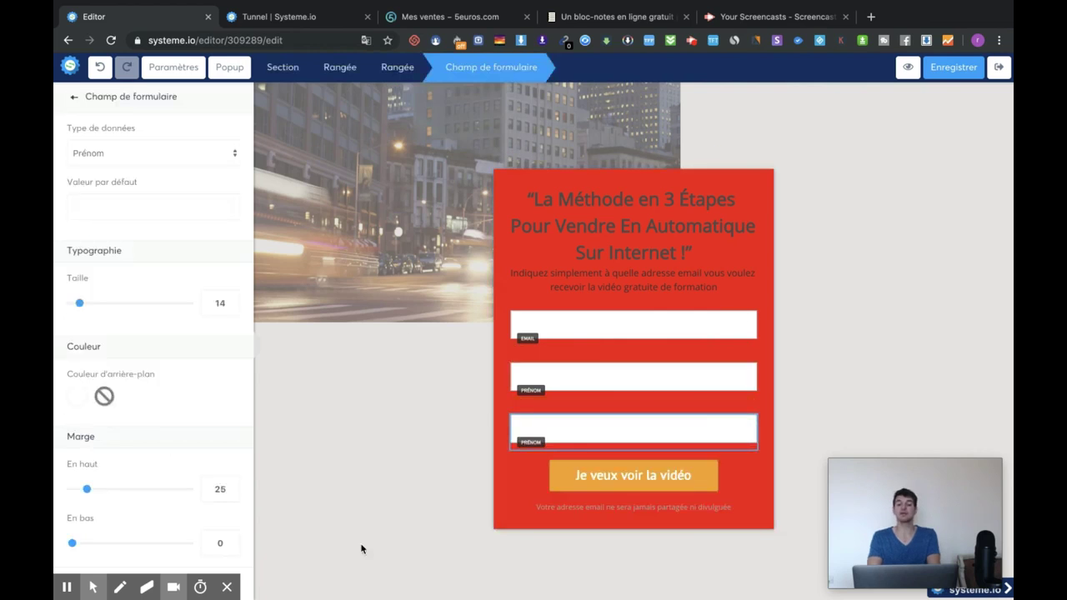
pyautogui.click(776, 201)
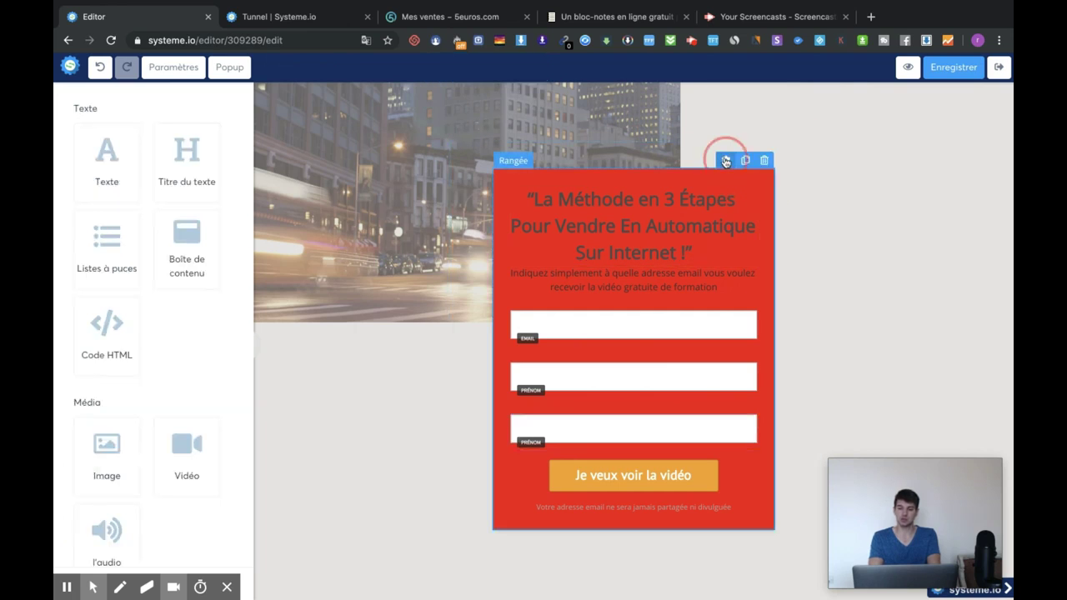
# Change the form row's background from red to near-black
pyautogui.click(726, 162)
pyautogui.click(79, 501)
pyautogui.scroll(-3, 184, 539)
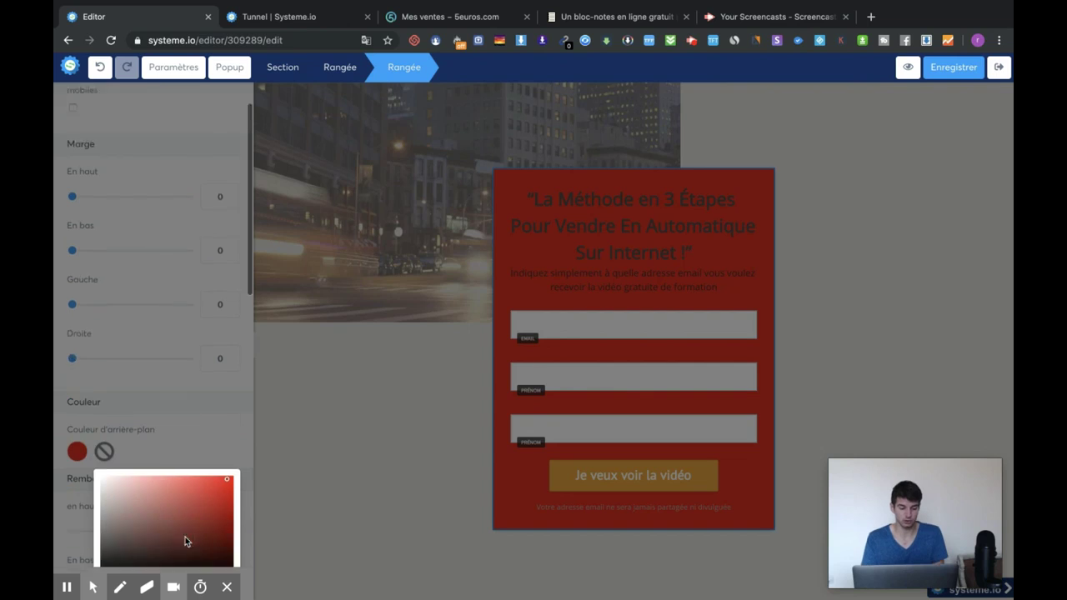
pyautogui.click(104, 495)
pyautogui.moveTo(104, 495)
pyautogui.mouseDown()
pyautogui.moveTo(135, 467)
pyautogui.moveTo(112, 479)
pyautogui.moveTo(107, 492)
pyautogui.moveTo(116, 493)
pyautogui.mouseUp()
pyautogui.click(383, 402)
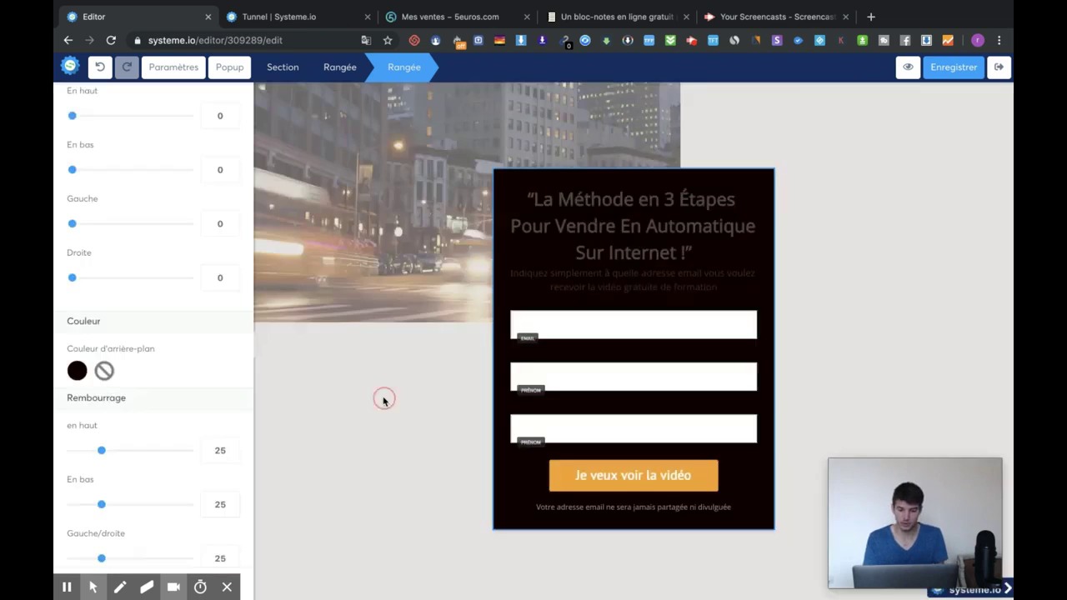
pyautogui.click(559, 217)
pyautogui.click(530, 200)
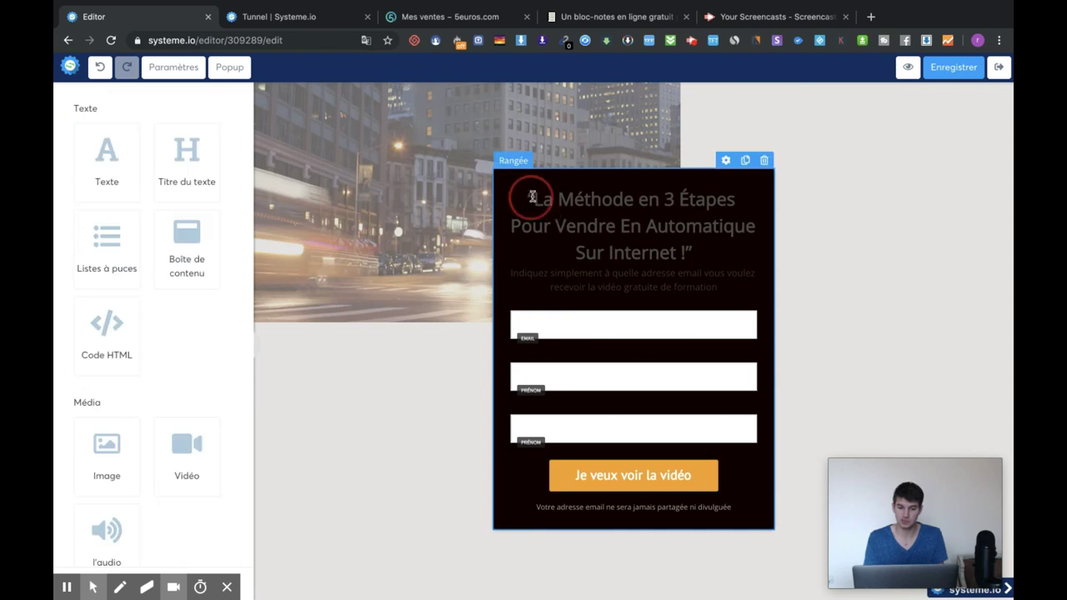
# Set the capture page headline's text colour to white
pyautogui.moveTo(532, 197); pyautogui.dragTo(727, 258)
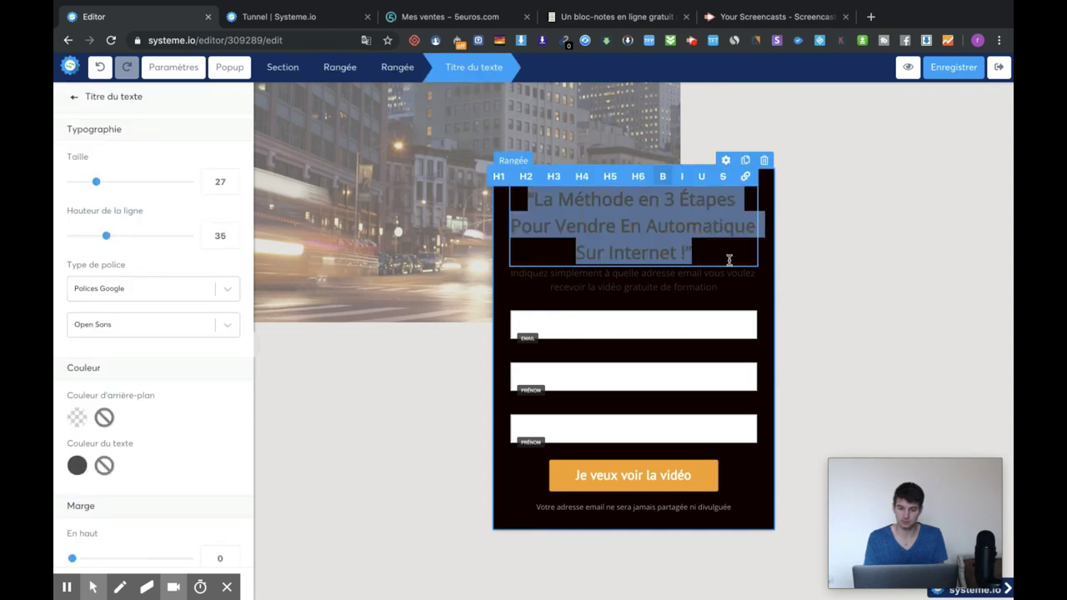
pyautogui.click(77, 465)
pyautogui.click(431, 440)
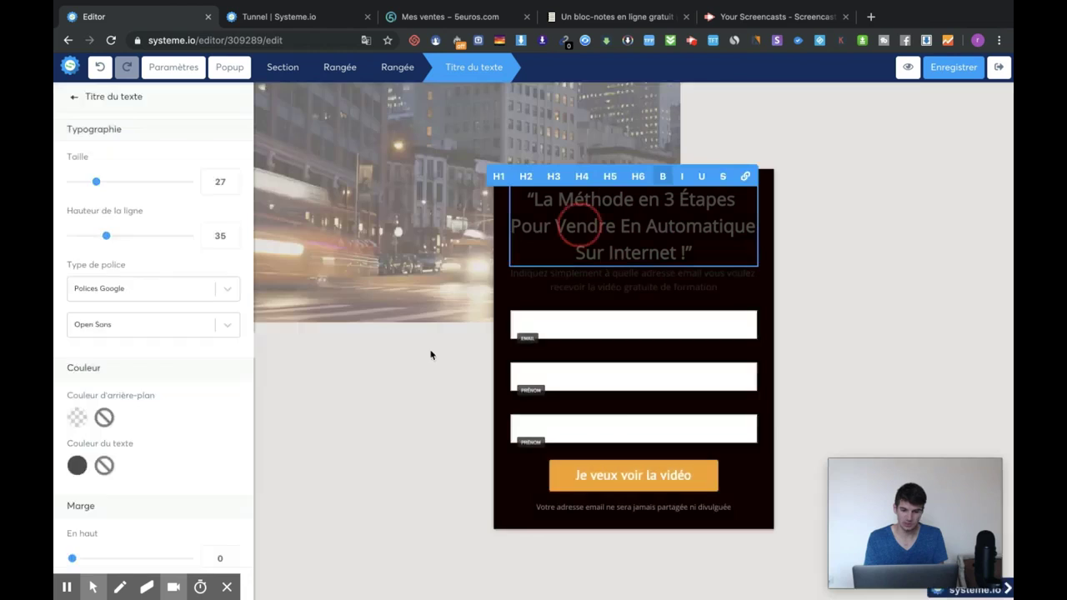
pyautogui.scroll(-4, 205, 443)
pyautogui.tripleClick(601, 243)
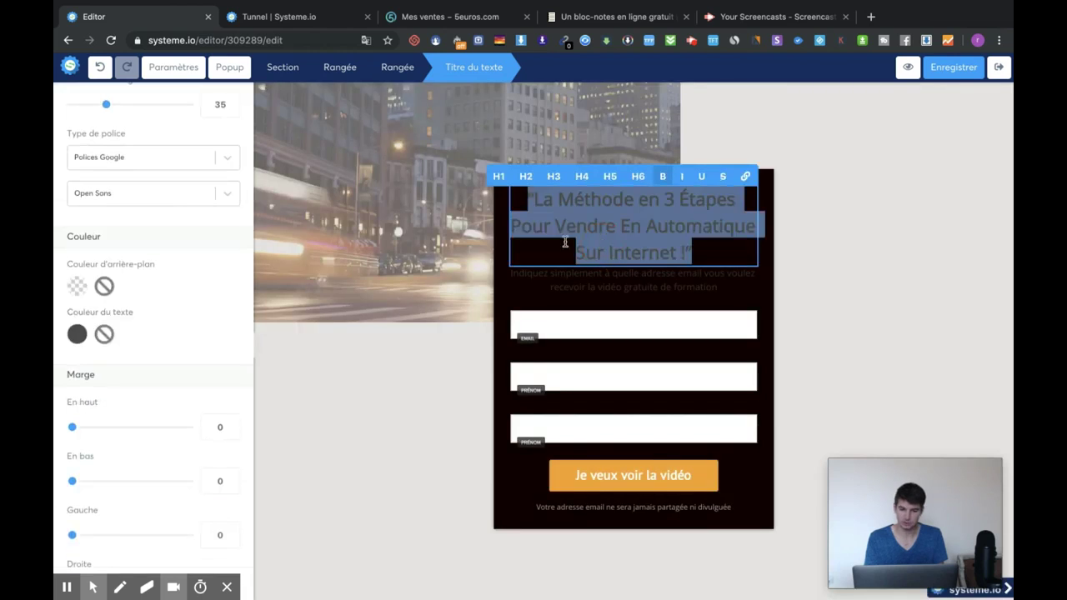
pyautogui.click(77, 335)
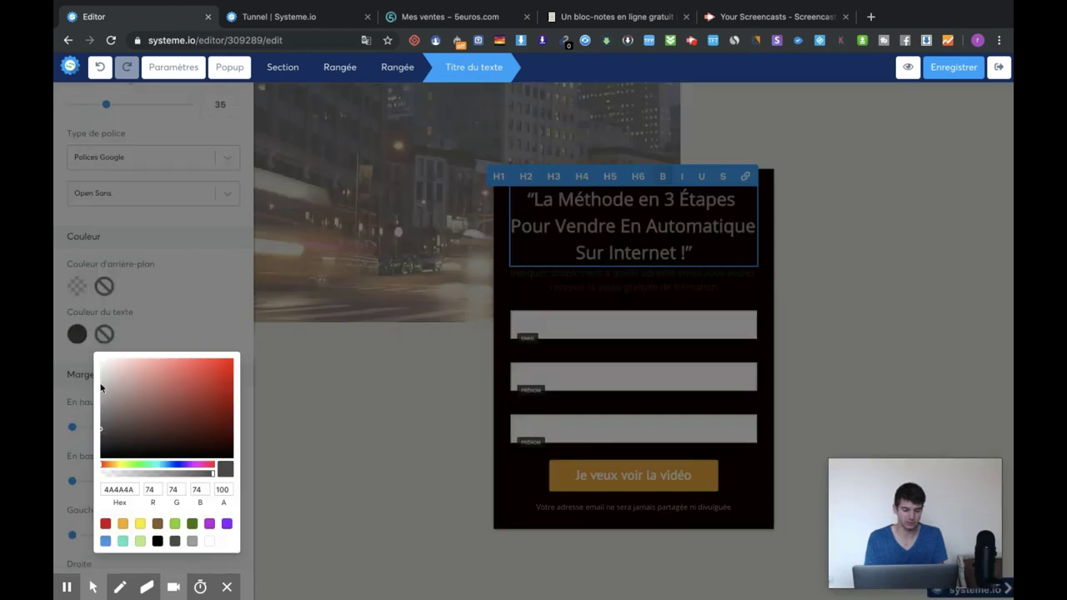
pyautogui.click(210, 542)
pyautogui.click(869, 262)
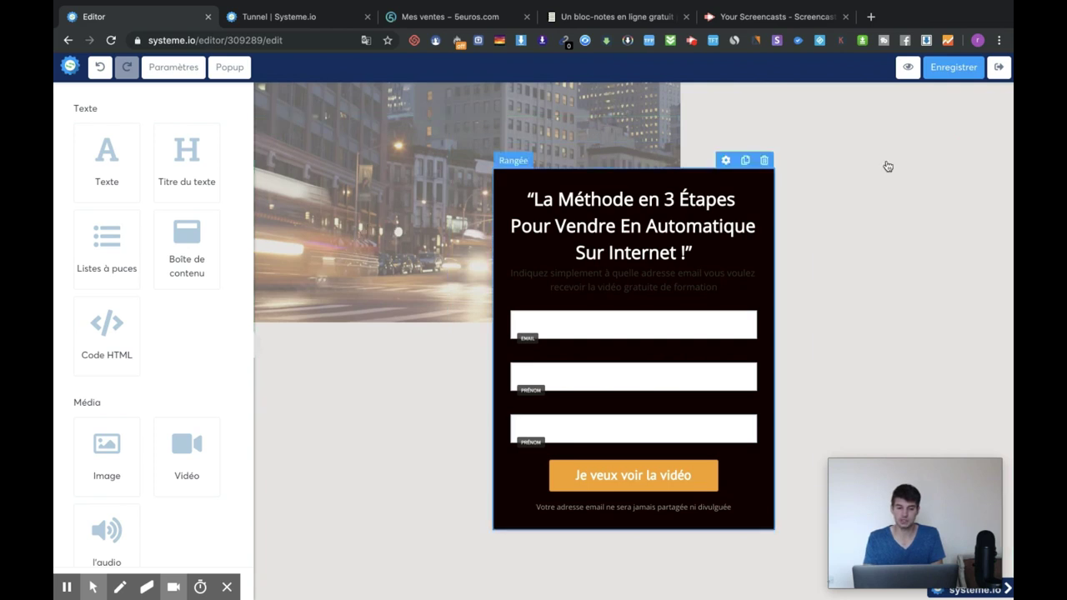
# Open the page section's settings, then deselect the section
pyautogui.click(922, 133)
pyautogui.scroll(-3, 144, 330)
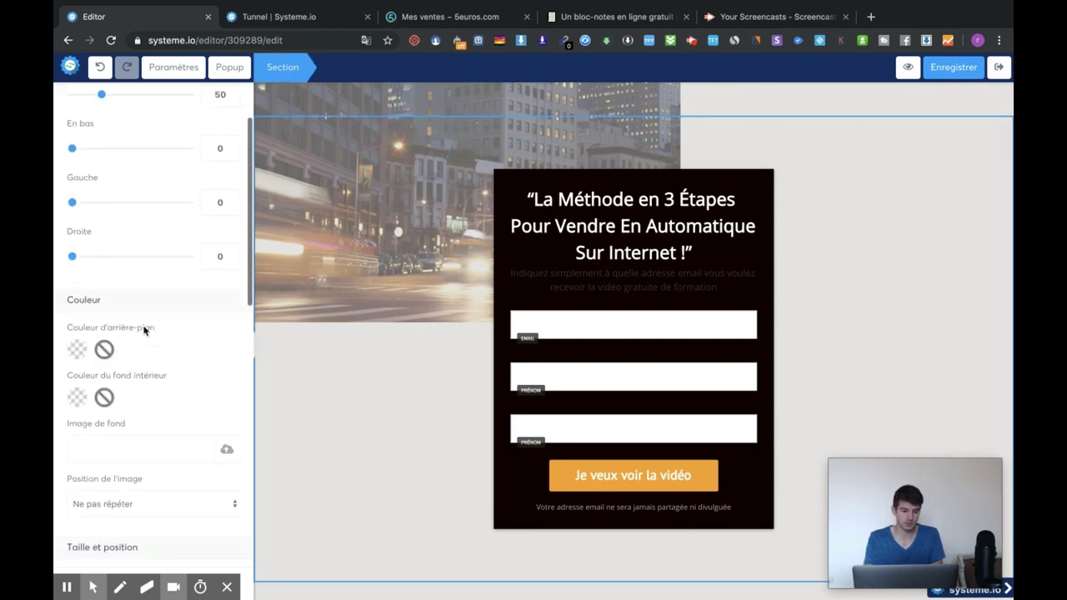
pyautogui.click(391, 379)
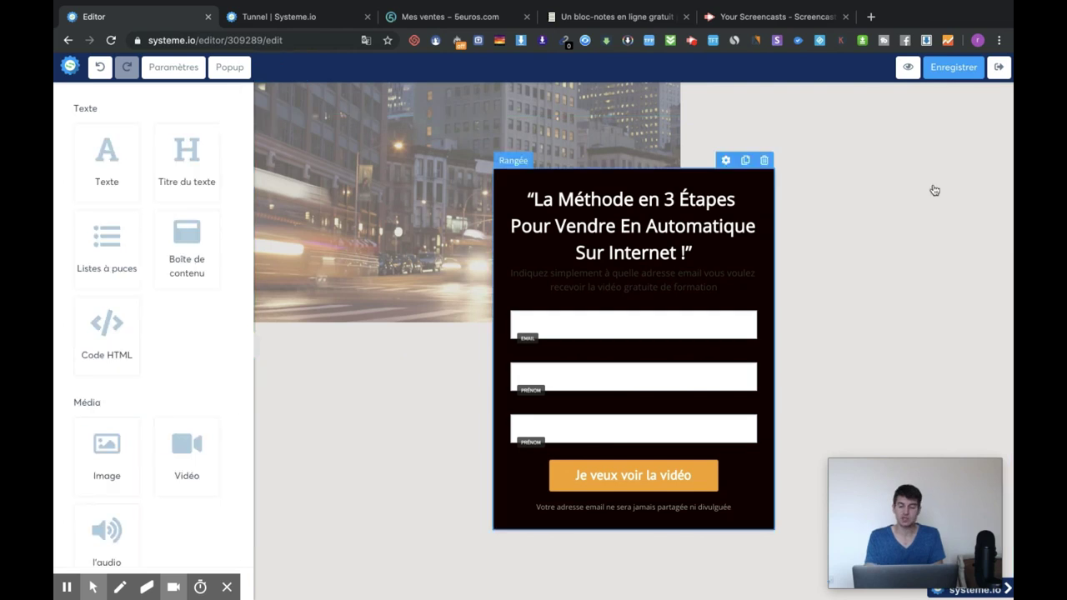
pyautogui.click(915, 116)
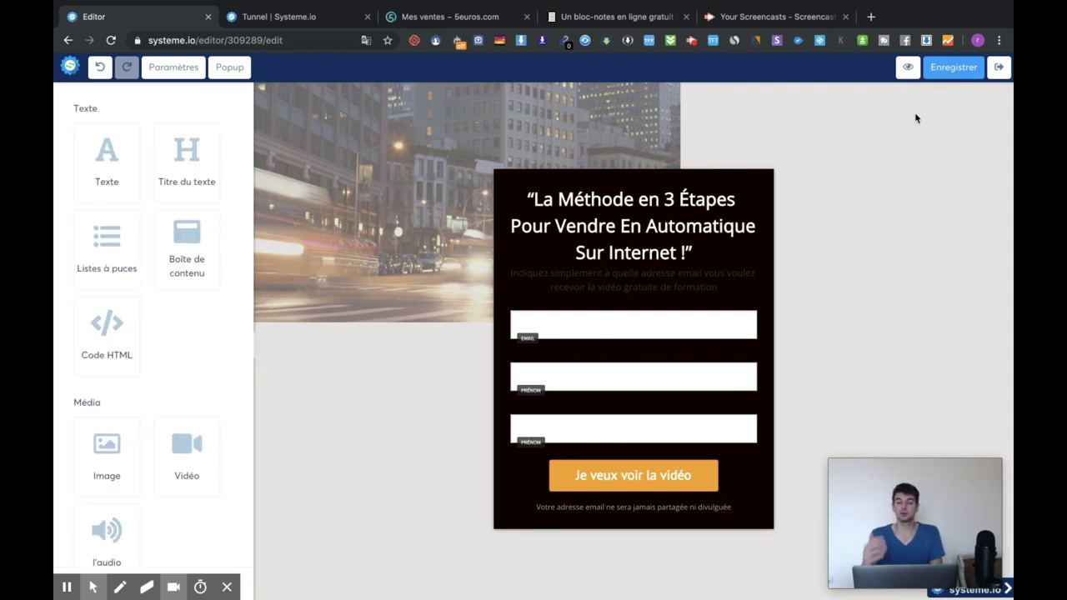
# Reload Tunnels de vente and check the sharing options of the new 'test vidéo youtube' funnel
pyautogui.click(315, 21)
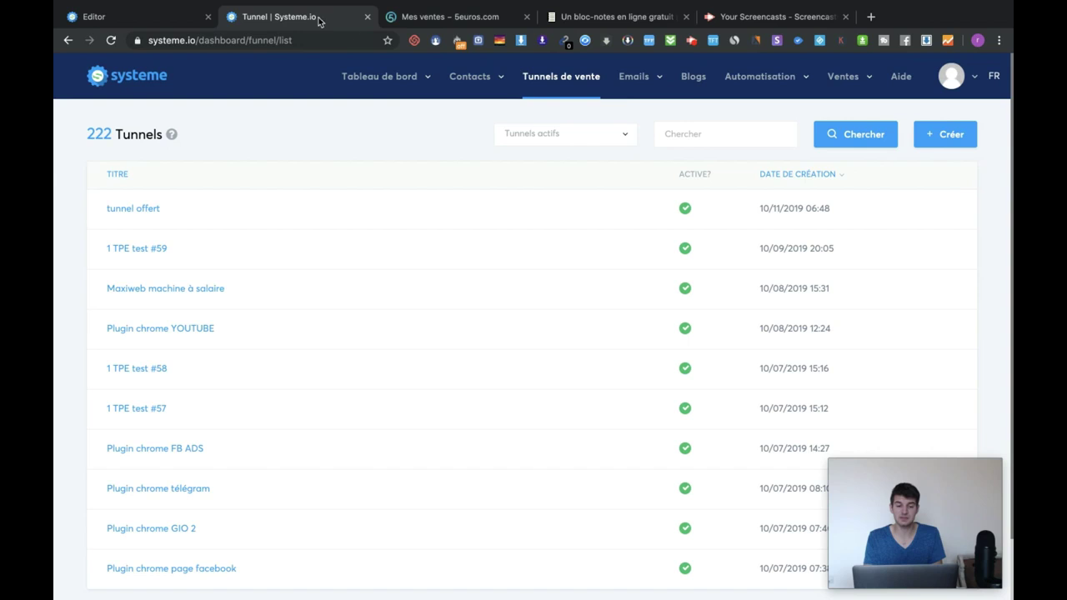
pyautogui.click(565, 77)
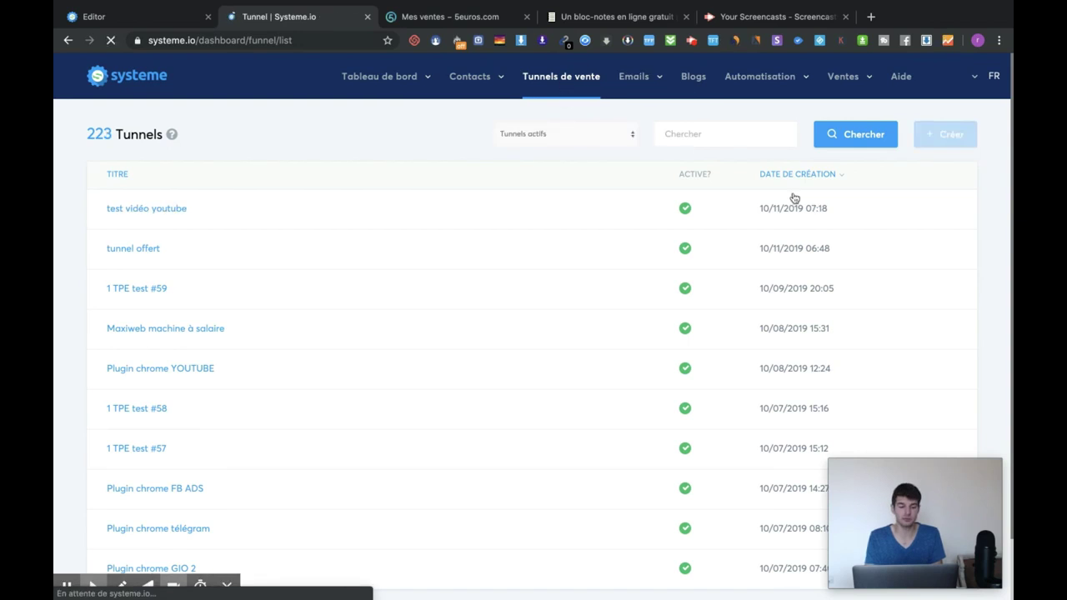
pyautogui.click(869, 210)
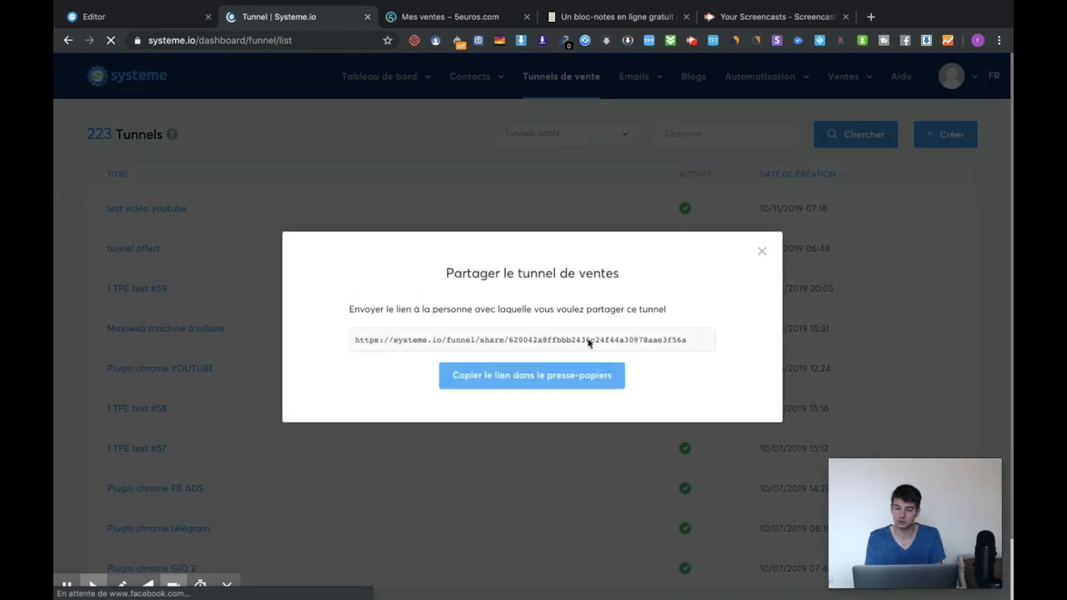
pyautogui.click(761, 251)
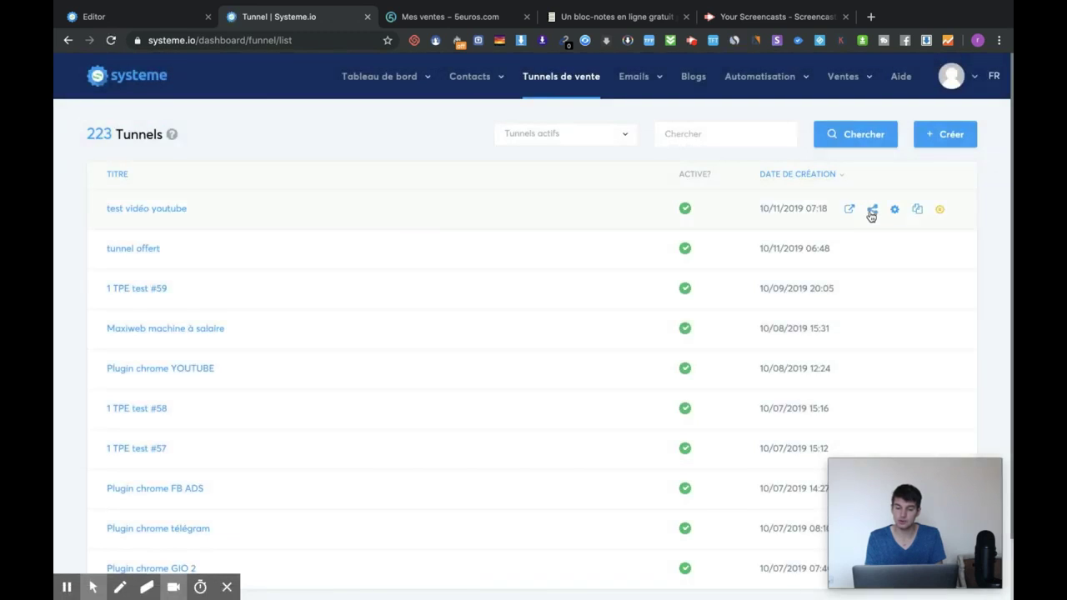
pyautogui.click(870, 210)
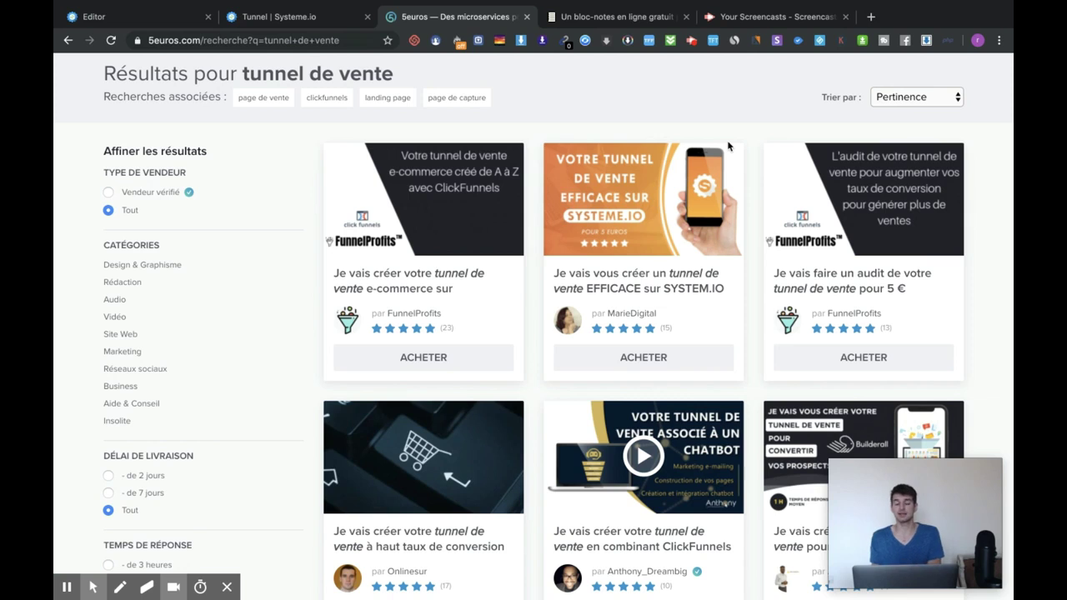
# Replace the 'tunnel de vente' search with 'systeme.io' and browse the resulting service cards
pyautogui.scroll(-2, 728, 145)
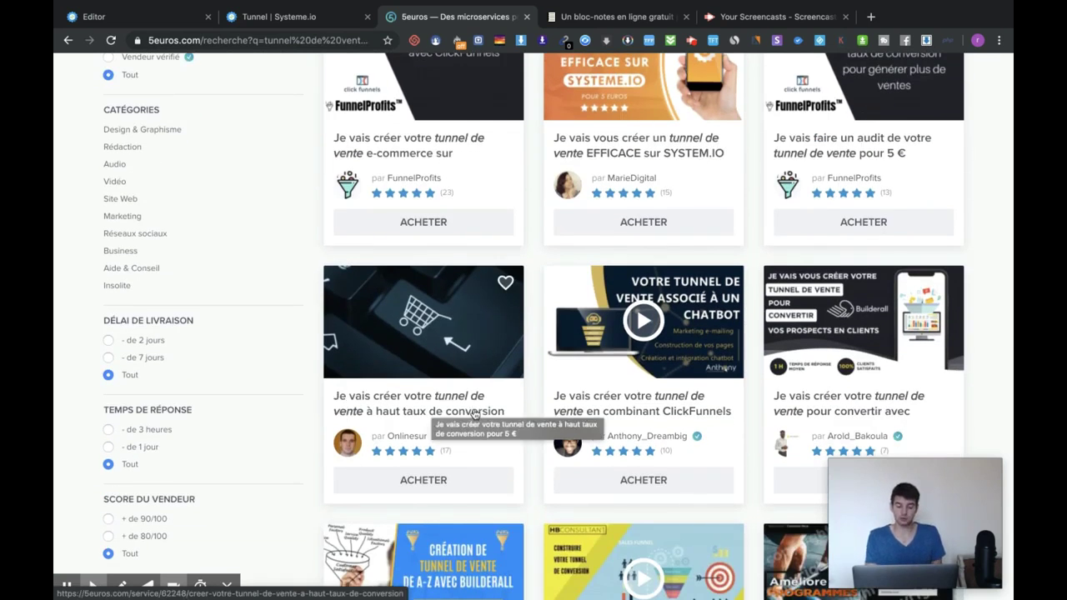
pyautogui.scroll(-1, 607, 387)
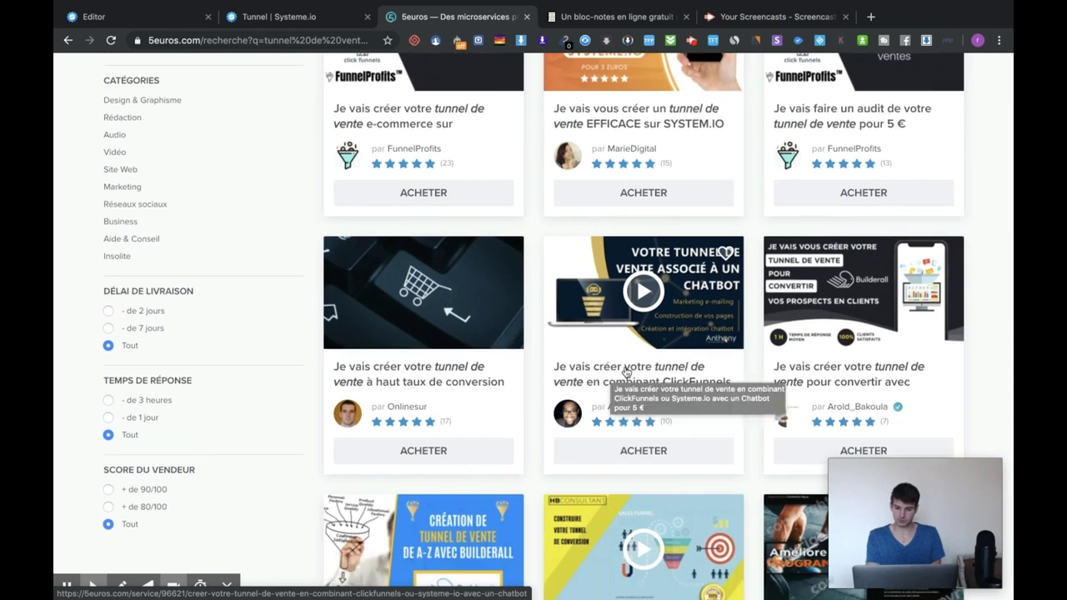
pyautogui.scroll(5, 625, 360)
pyautogui.tripleClick(333, 86)
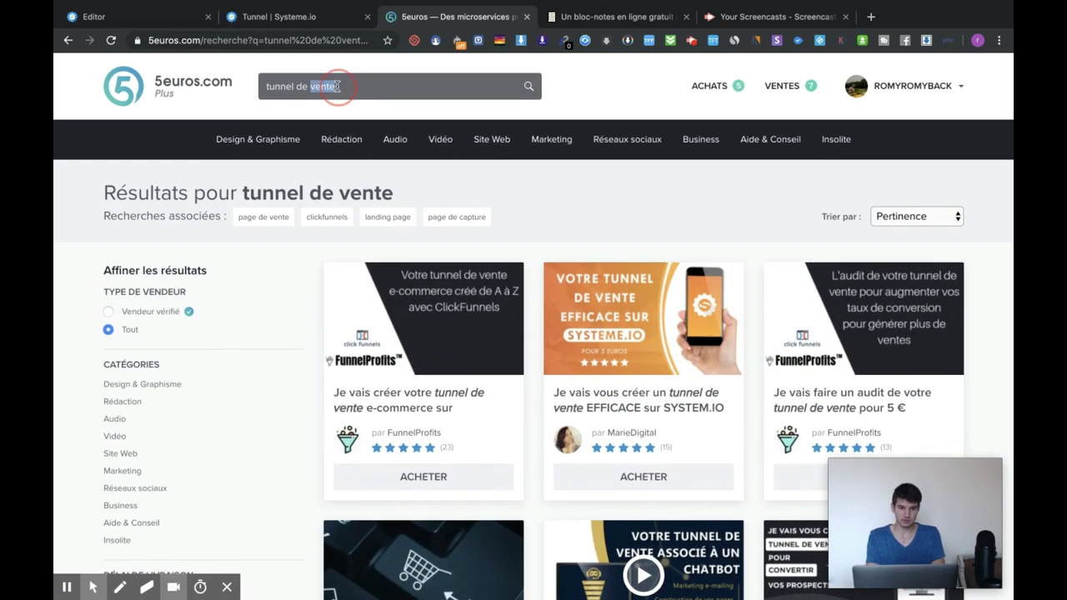
pyautogui.write('systeme.io')
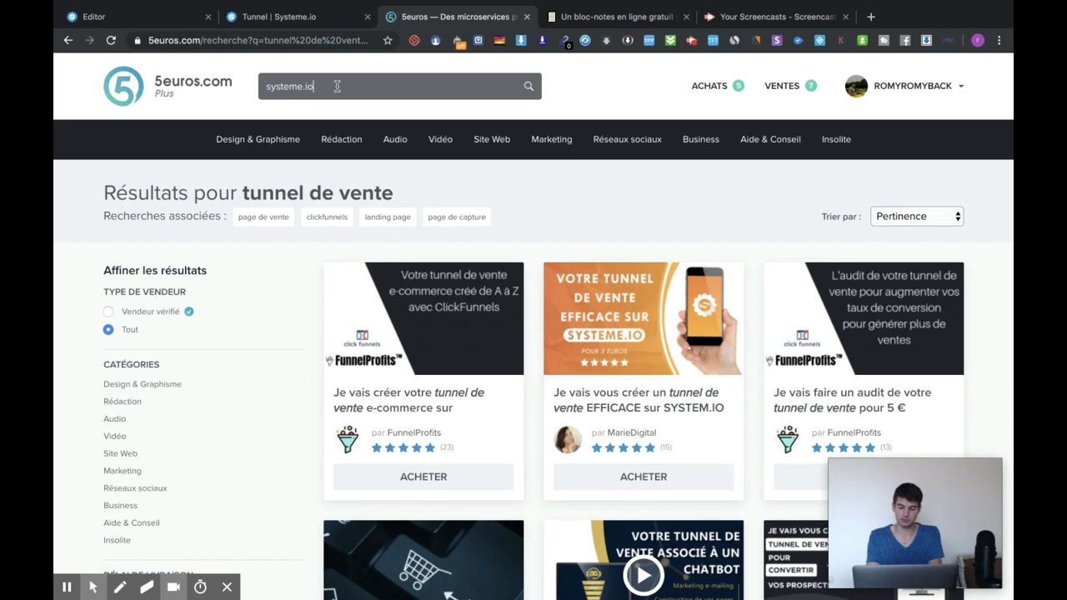
pyautogui.press('Return')
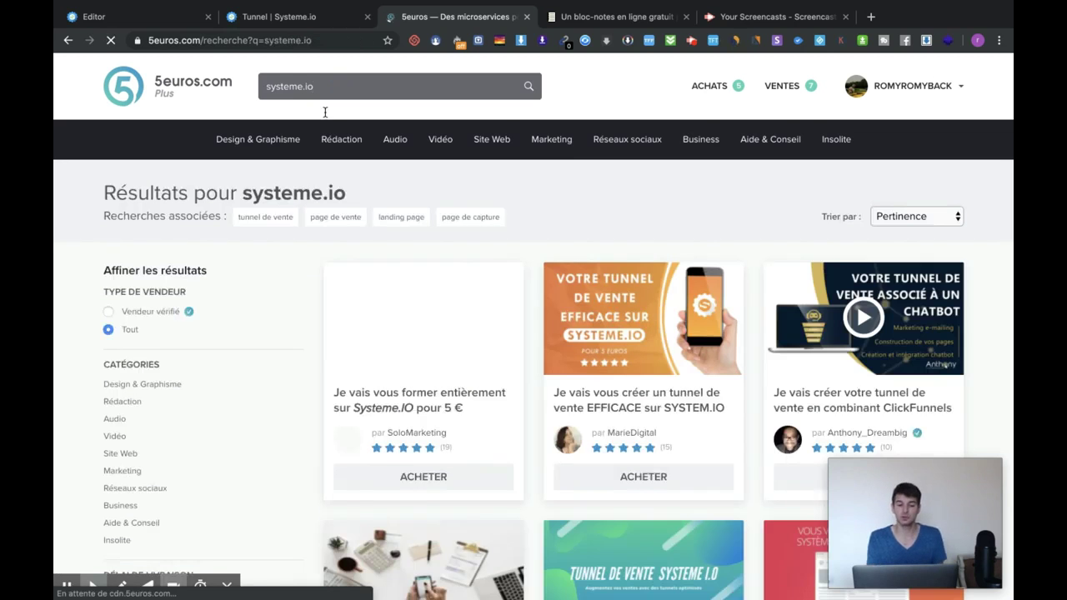
pyautogui.scroll(-1, 500, 228)
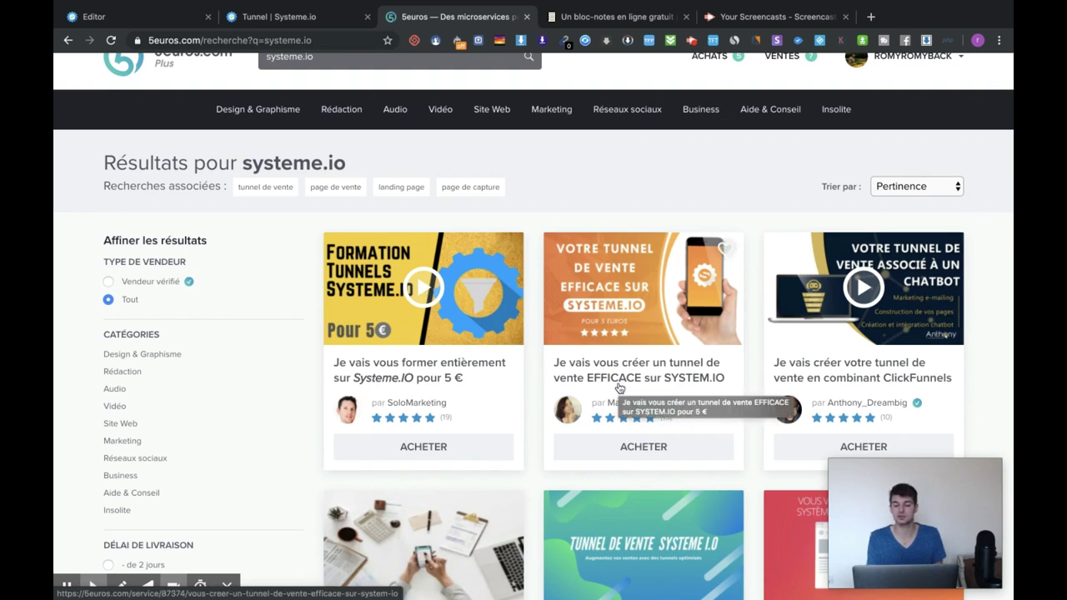
pyautogui.scroll(-1, 635, 376)
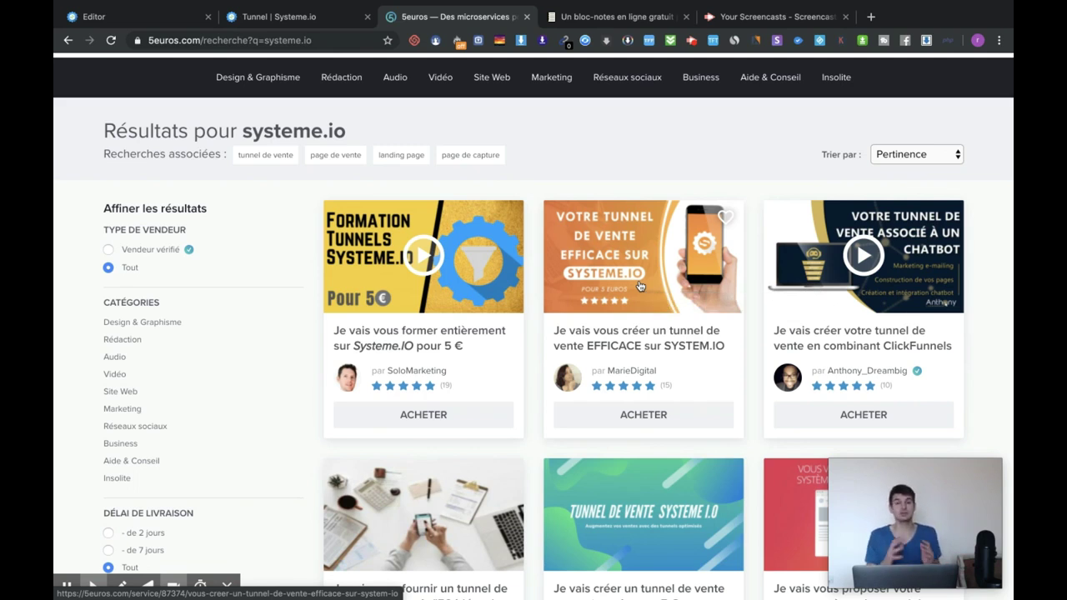
pyautogui.scroll(-2, 639, 286)
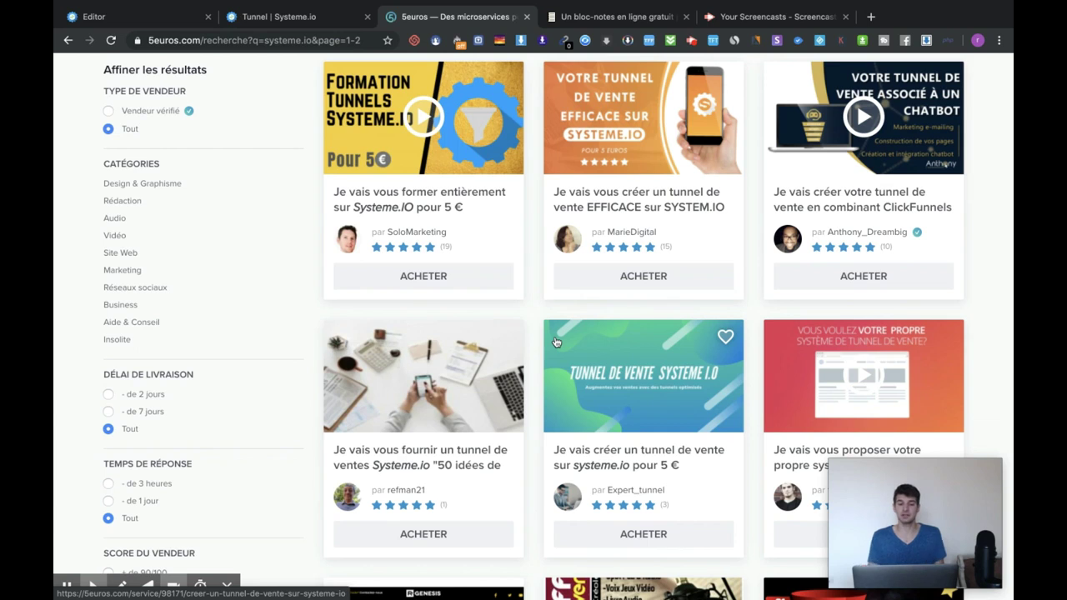
# Back in Systeme.io, open the affiliate dashboard and highlight the affiliate promotion link
pyautogui.click(322, 20)
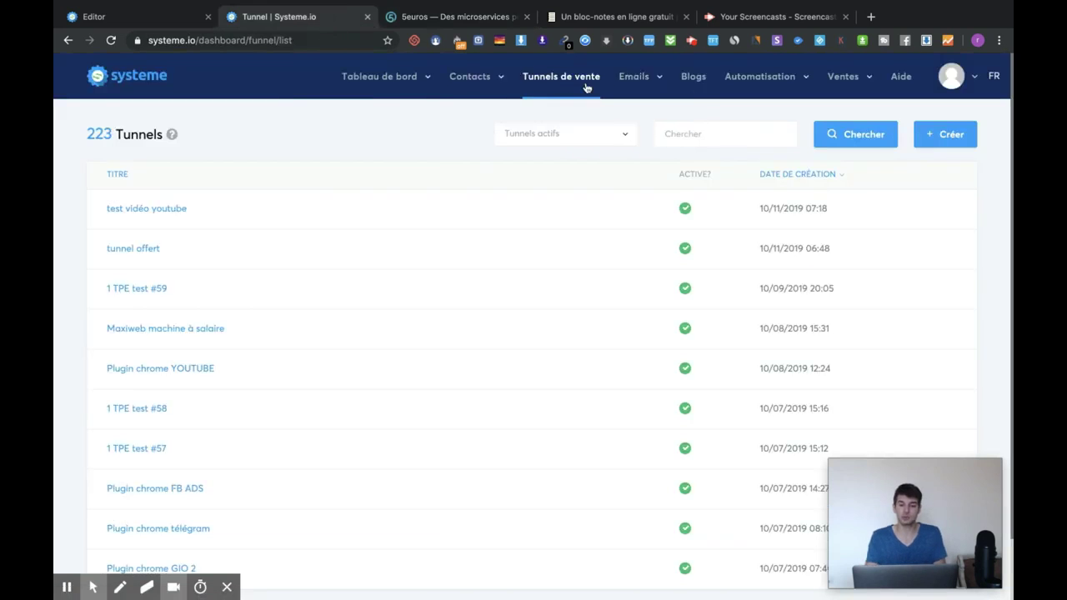
pyautogui.moveTo(381, 91)
pyautogui.click(401, 131)
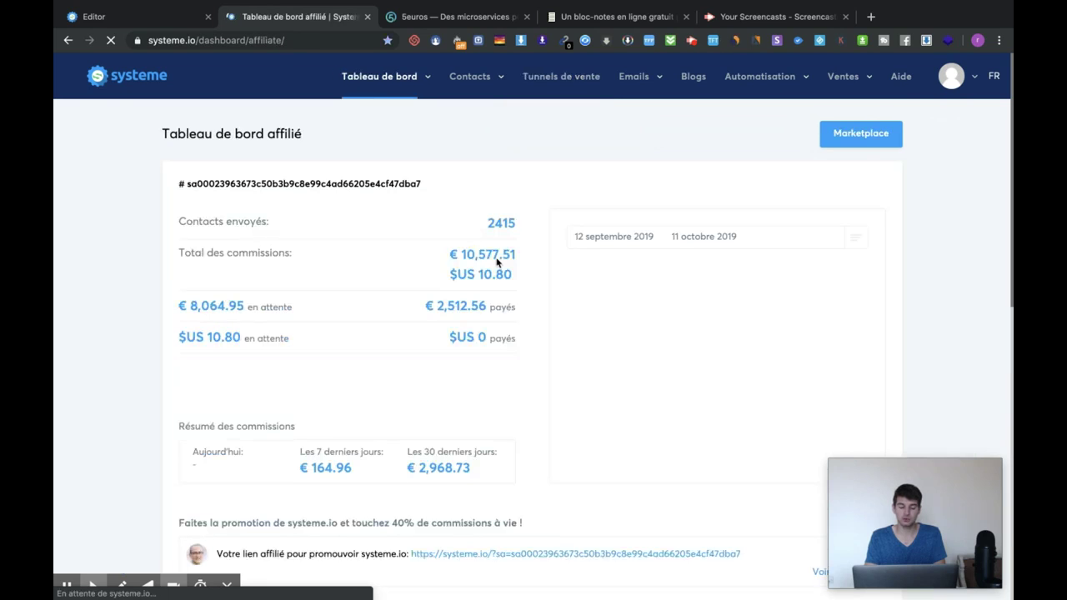
pyautogui.scroll(-5, 497, 261)
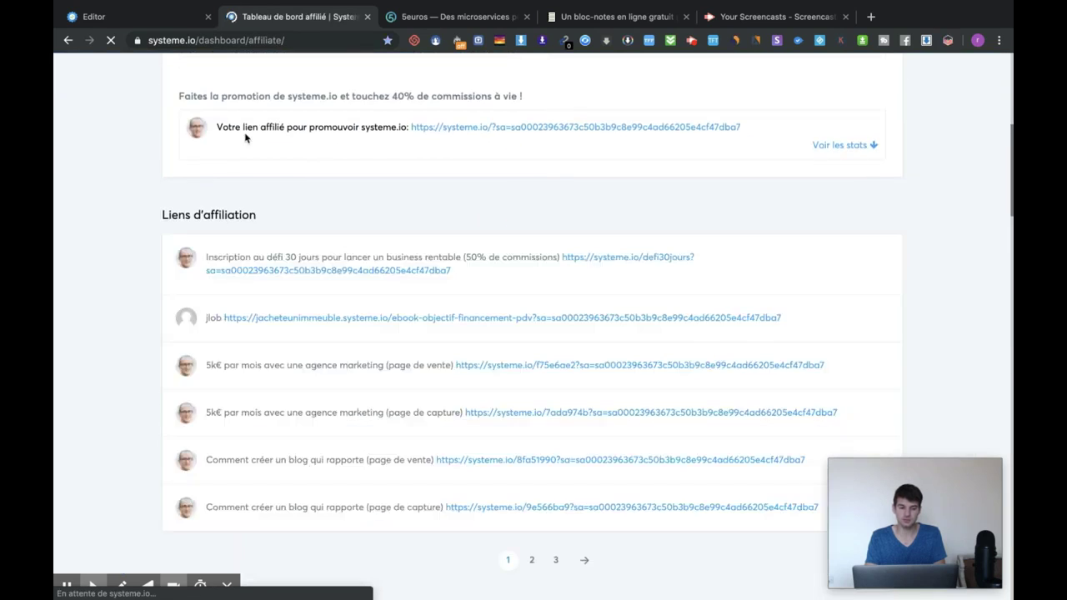
pyautogui.moveTo(309, 126); pyautogui.dragTo(659, 127)
pyautogui.click(768, 127)
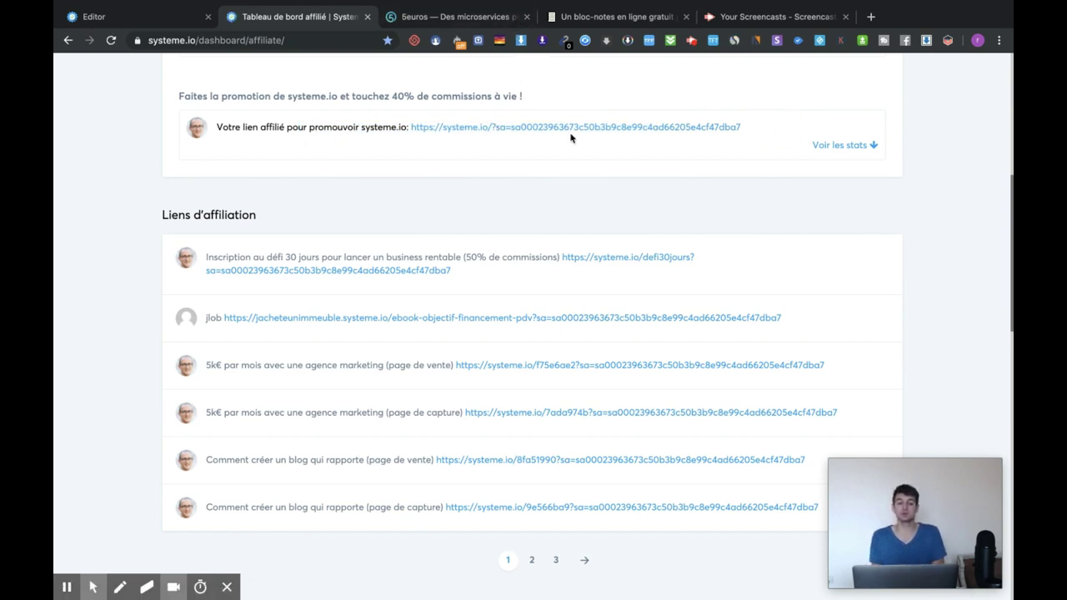
# Scroll through the commissions and invoices, highlighting the € 641.83 invoice amount
pyautogui.scroll(-10, 570, 137)
pyautogui.scroll(1, 392, 148)
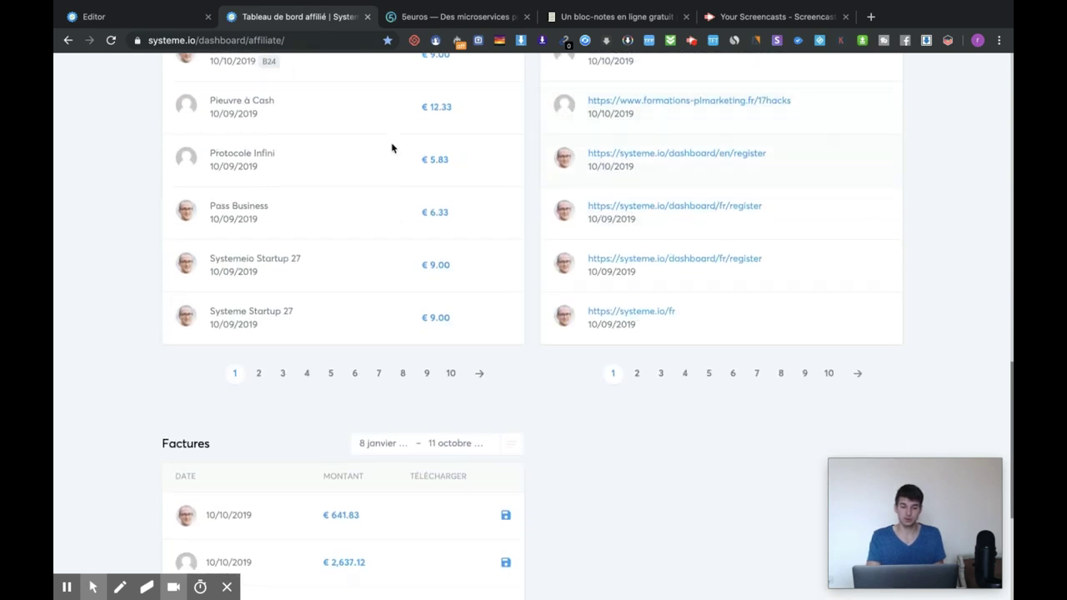
pyautogui.scroll(-3, 241, 205)
pyautogui.scroll(4, 267, 206)
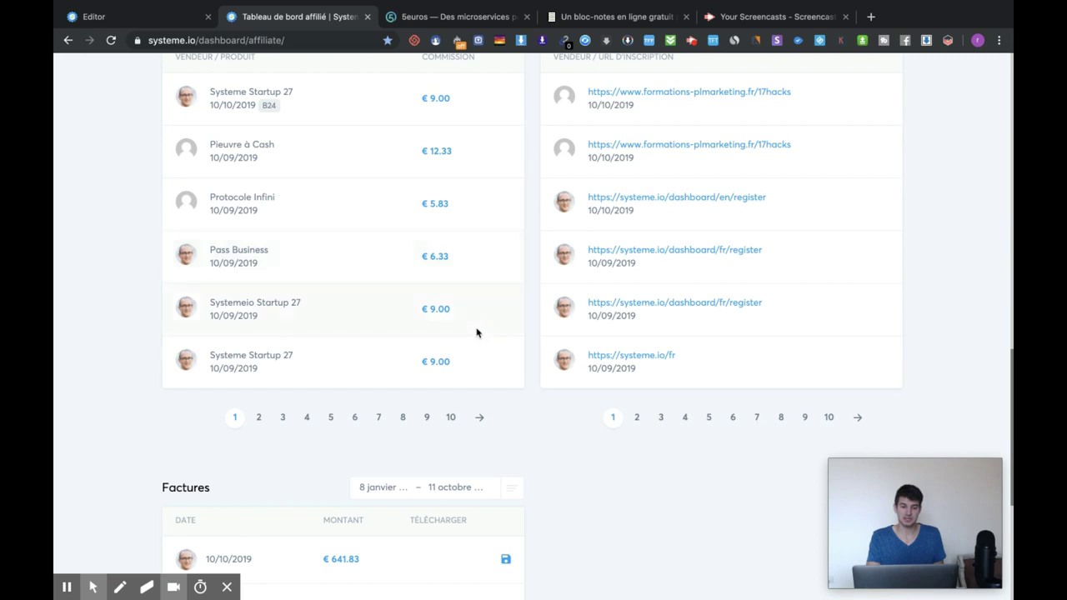
pyautogui.scroll(-1, 400, 450)
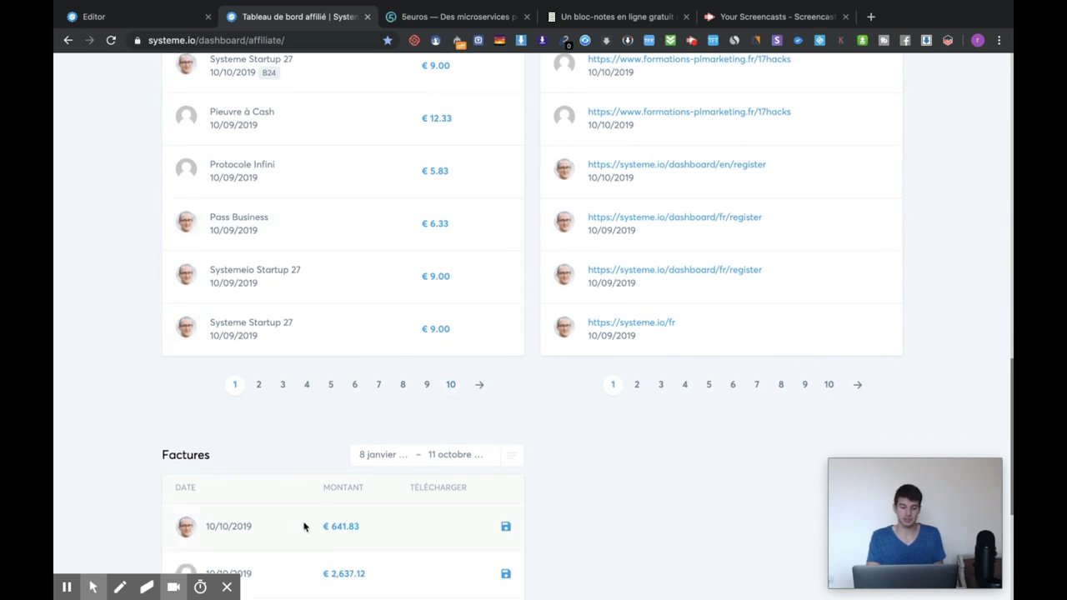
pyautogui.moveTo(305, 525); pyautogui.dragTo(375, 525)
pyautogui.click(380, 525)
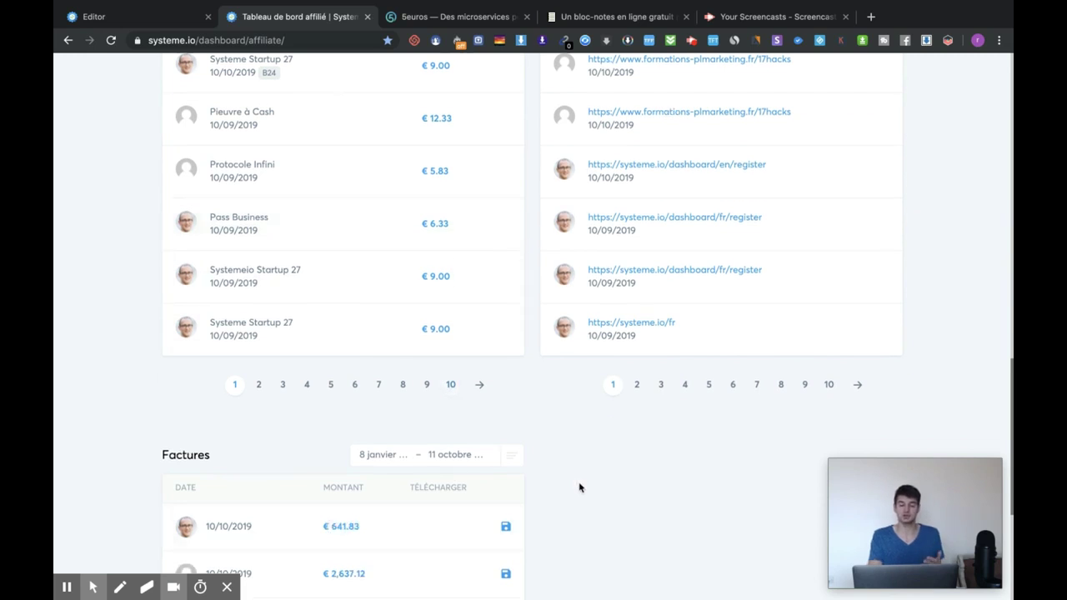
pyautogui.scroll(1, 579, 487)
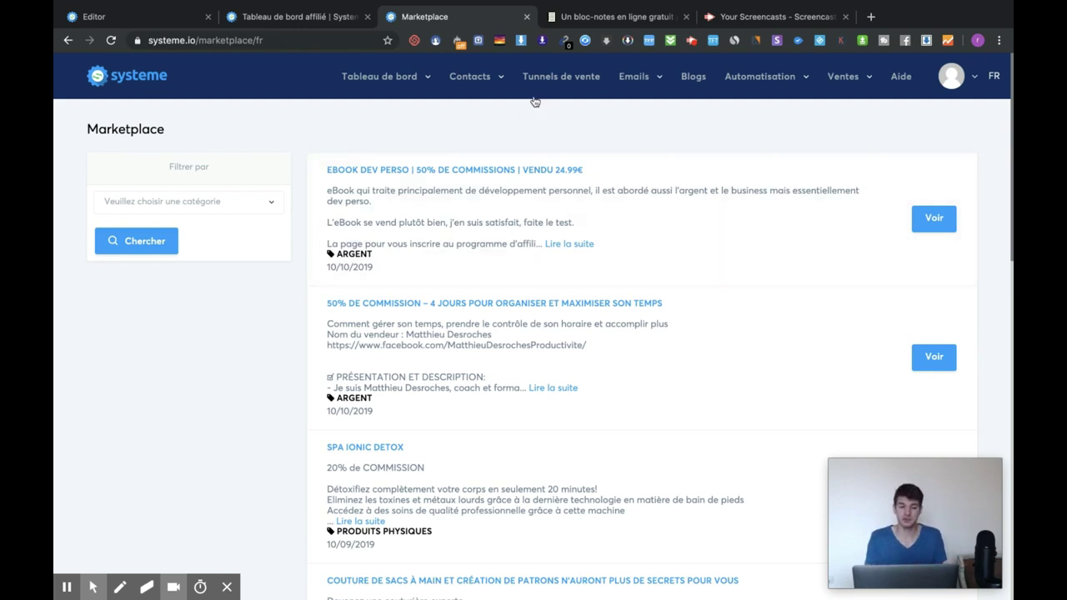
pyautogui.moveTo(389, 89)
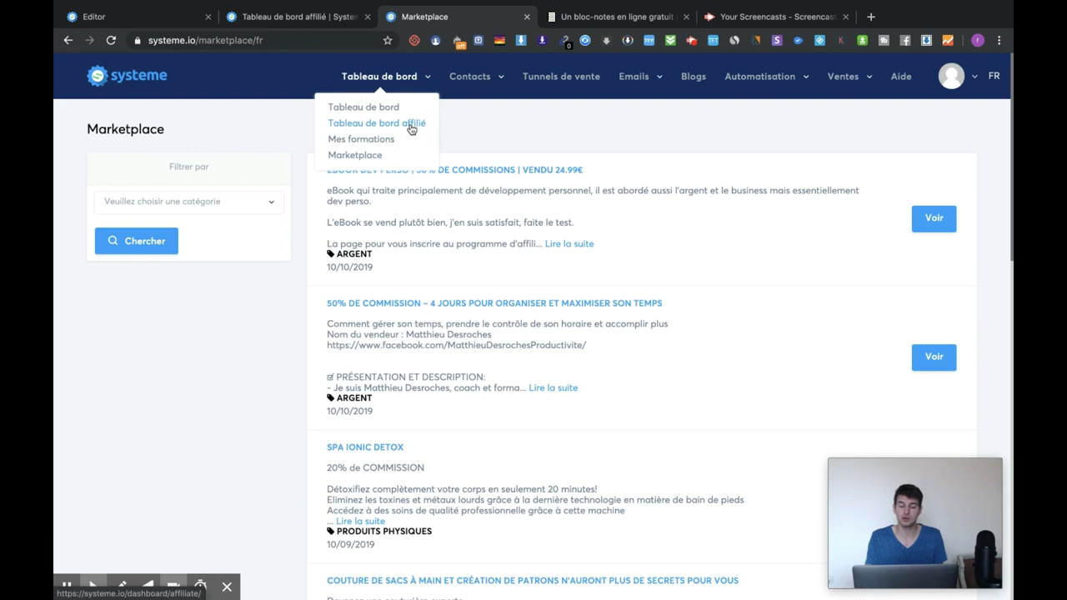
pyautogui.click(410, 127)
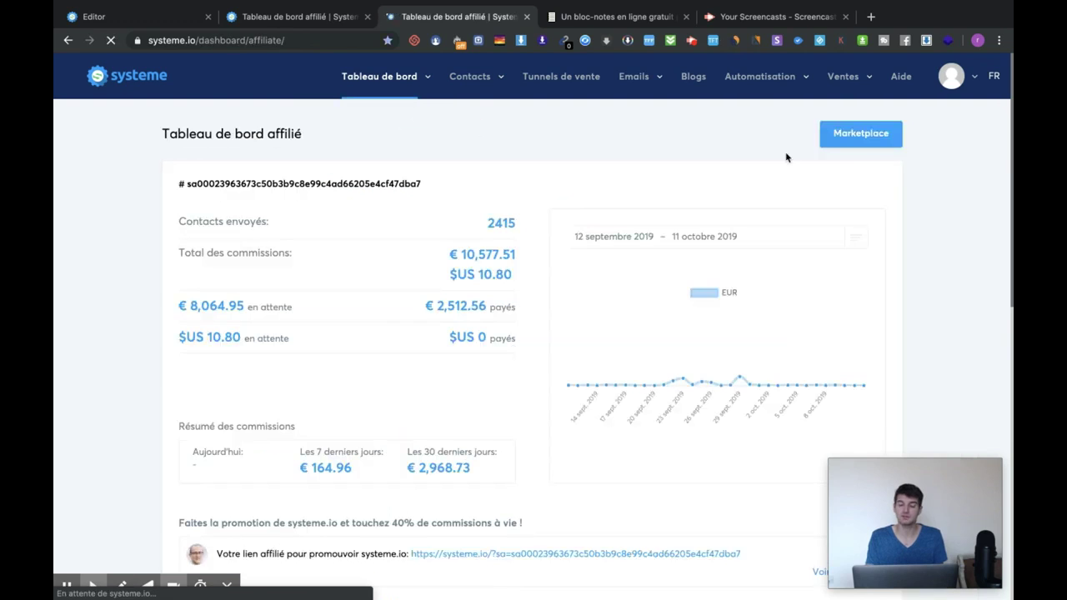
pyautogui.click(845, 144)
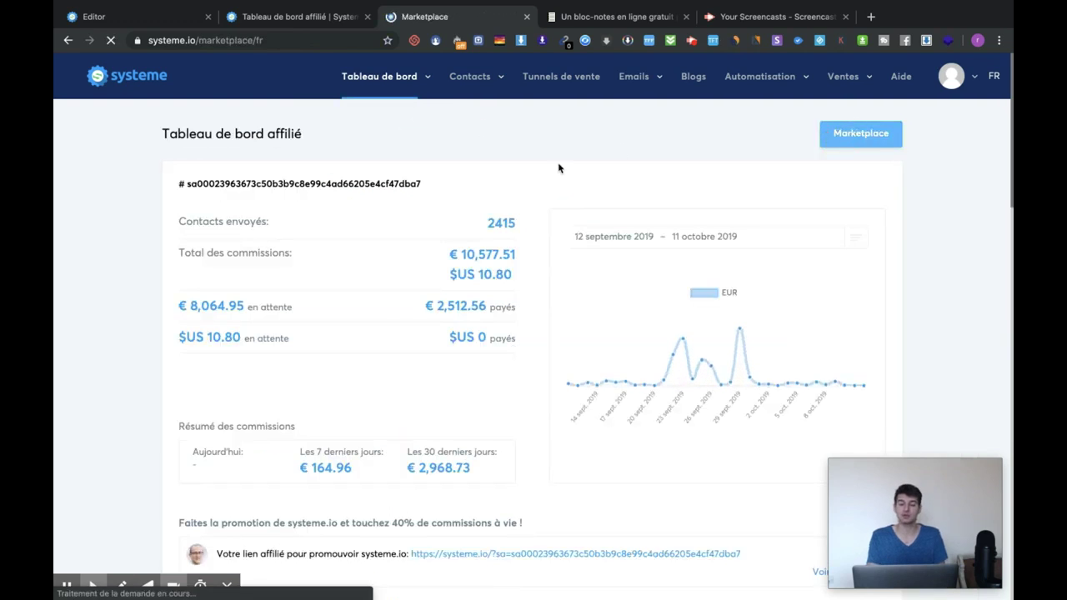
pyautogui.scroll(-1, 594, 236)
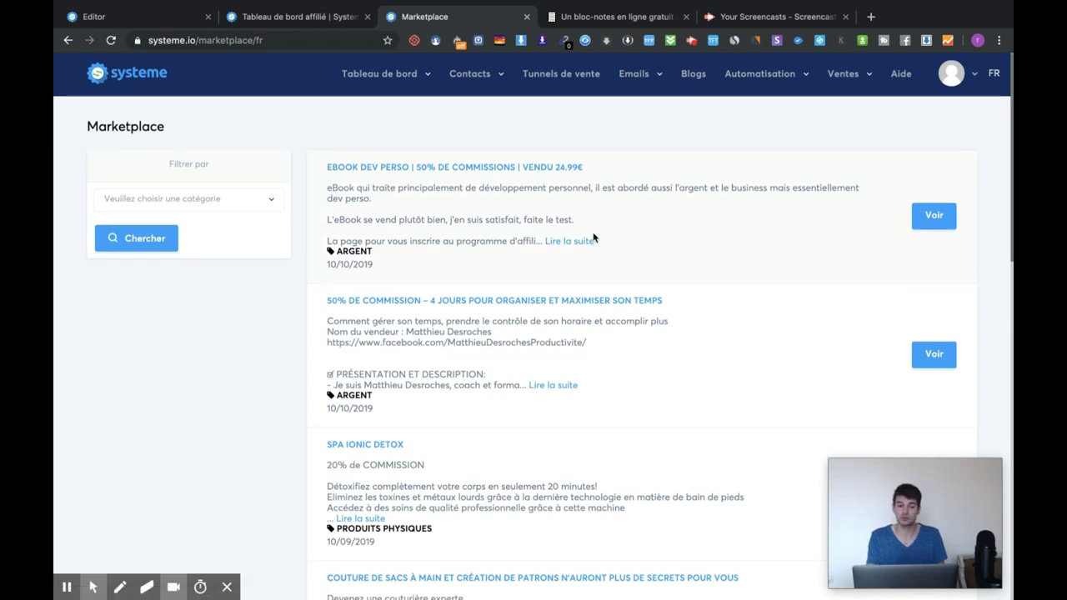
pyautogui.scroll(-2, 589, 264)
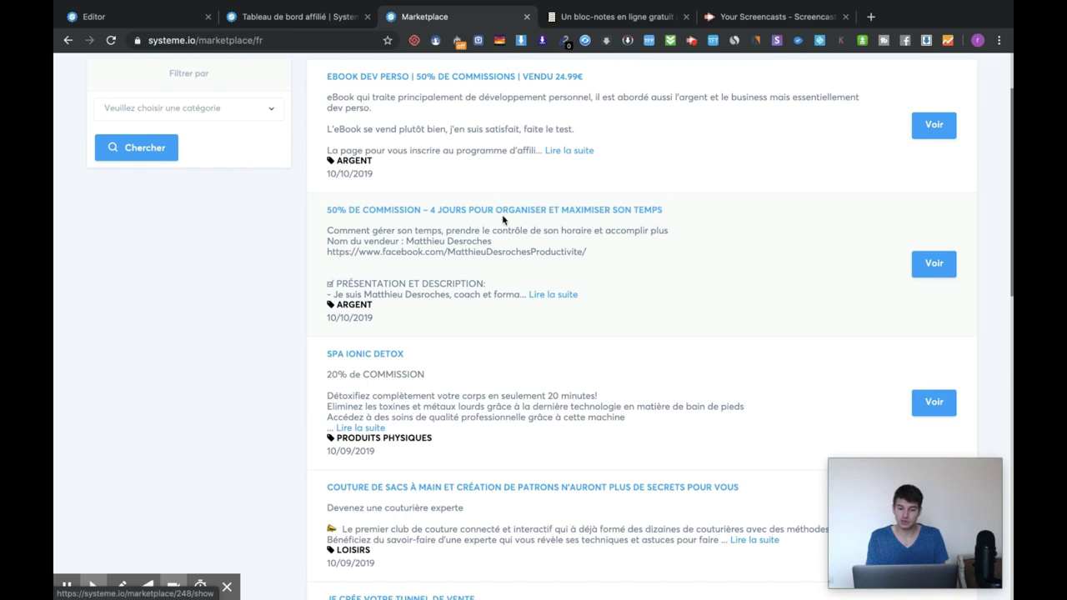
pyautogui.scroll(-3, 669, 219)
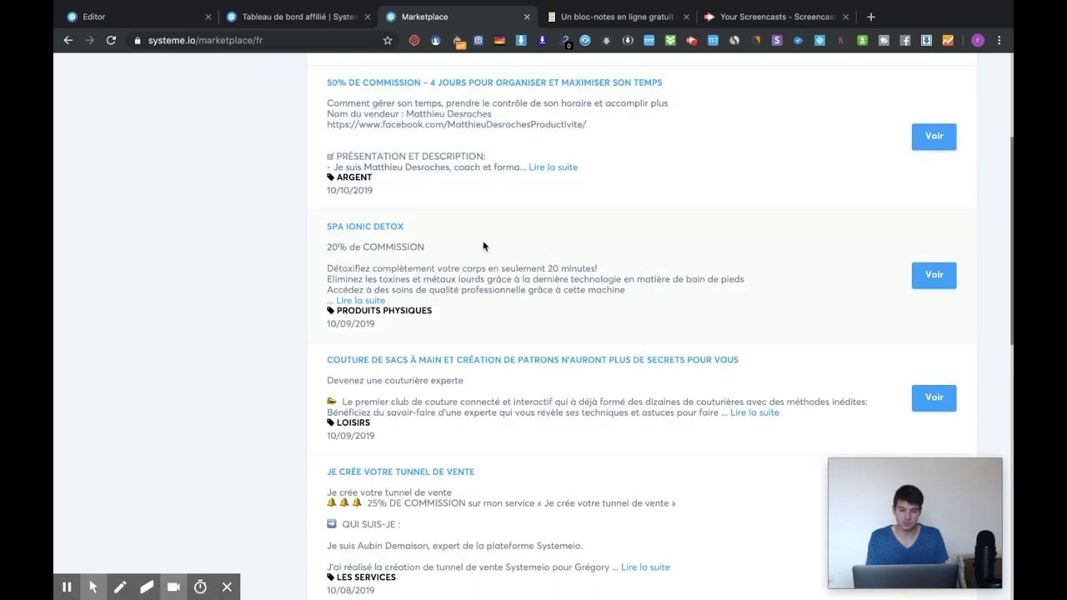
pyautogui.scroll(-1, 511, 252)
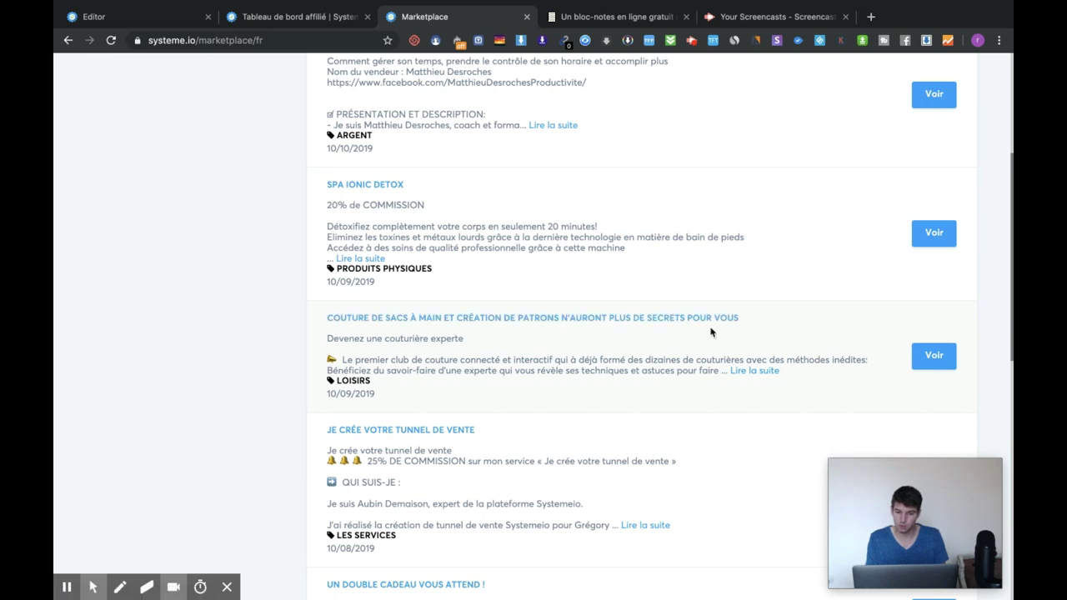
pyautogui.scroll(-3, 687, 322)
pyautogui.scroll(-2, 687, 322)
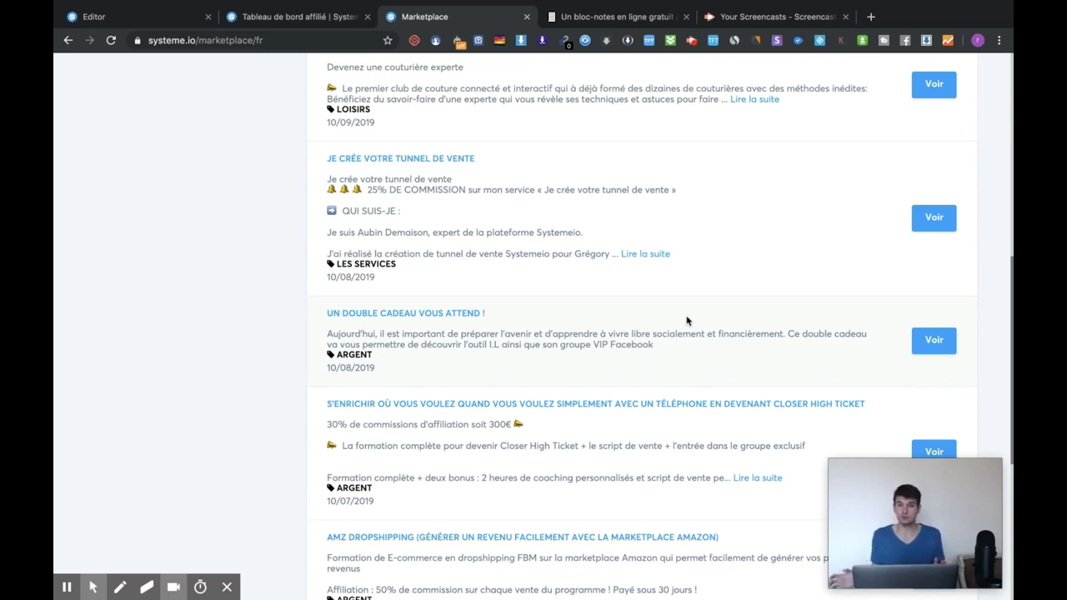
pyautogui.scroll(-2, 688, 322)
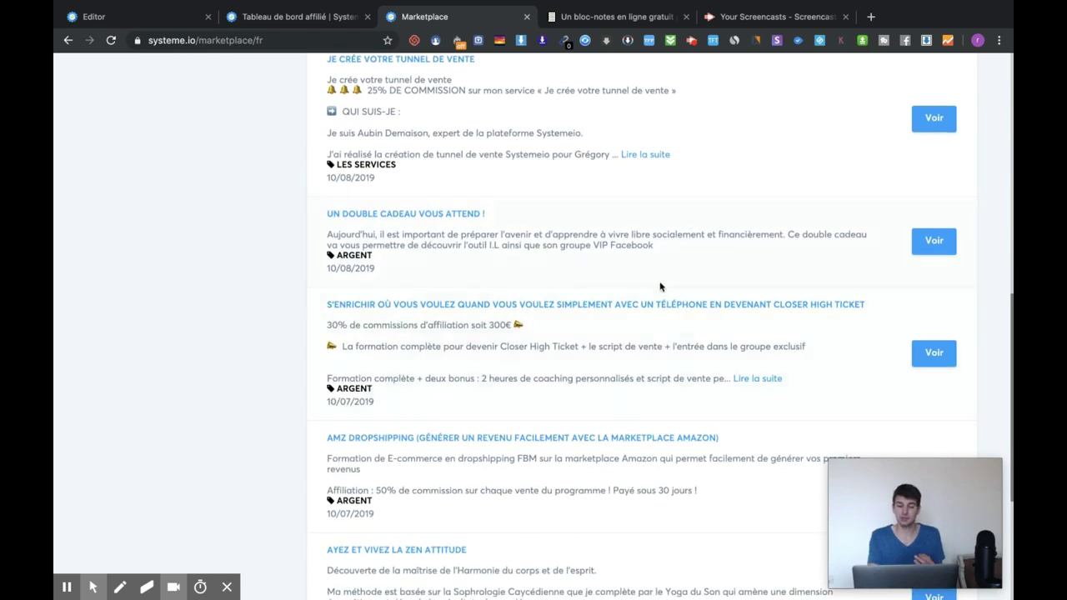
pyautogui.scroll(-2, 662, 288)
pyautogui.scroll(-2, 837, 312)
pyautogui.scroll(-2, 836, 312)
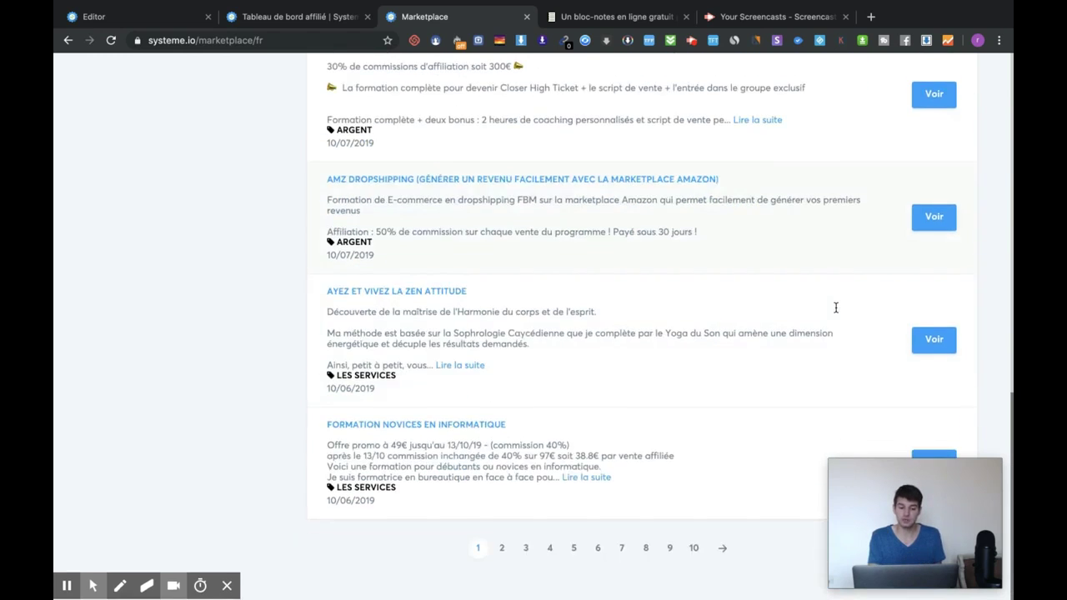
pyautogui.click(935, 341)
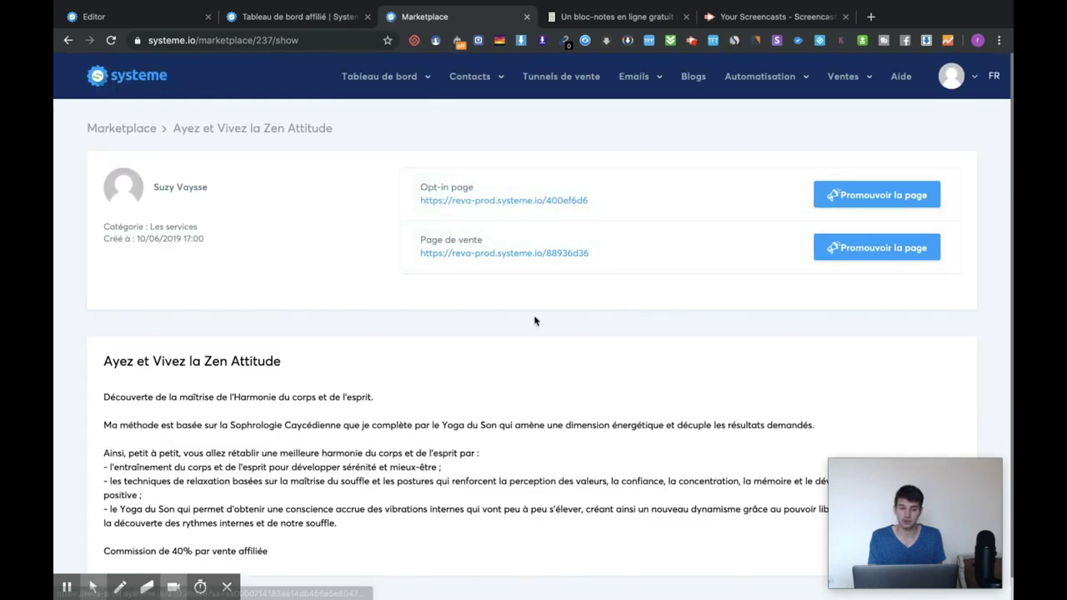
pyautogui.scroll(-1, 529, 314)
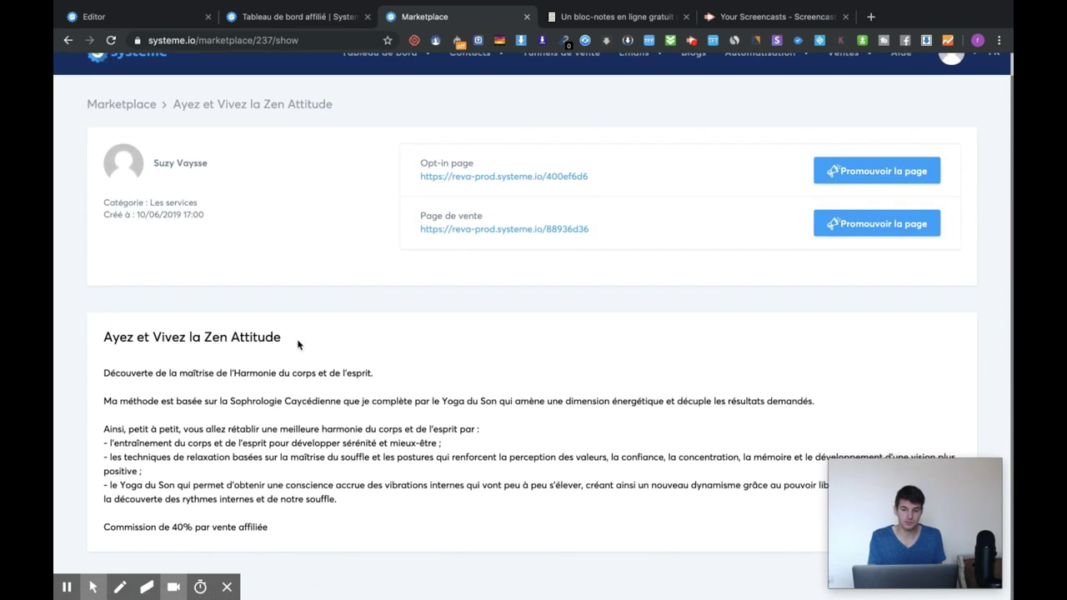
pyautogui.click(874, 169)
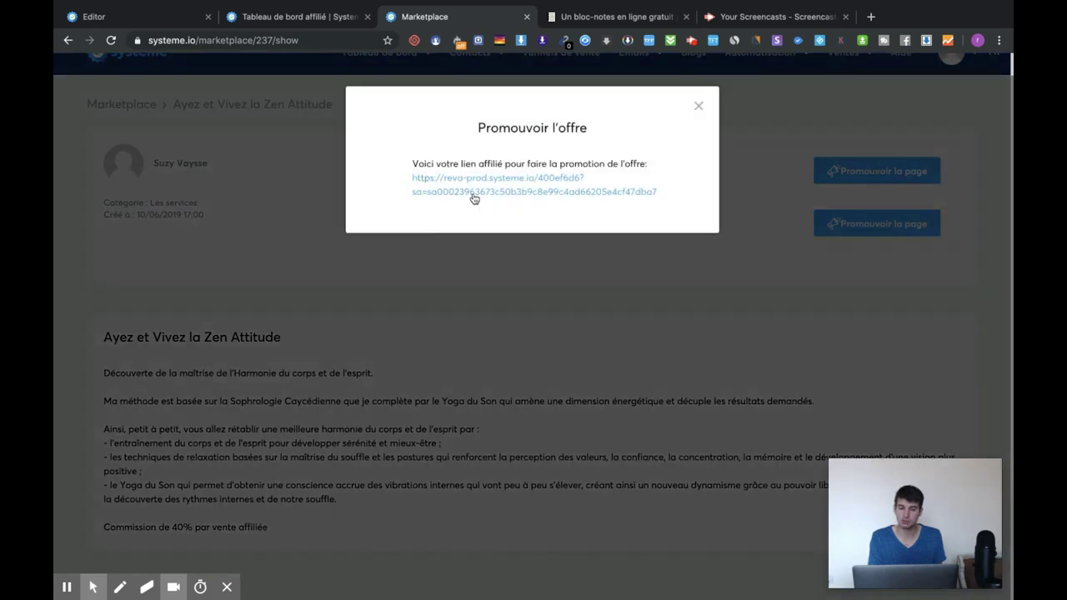
pyautogui.click(698, 105)
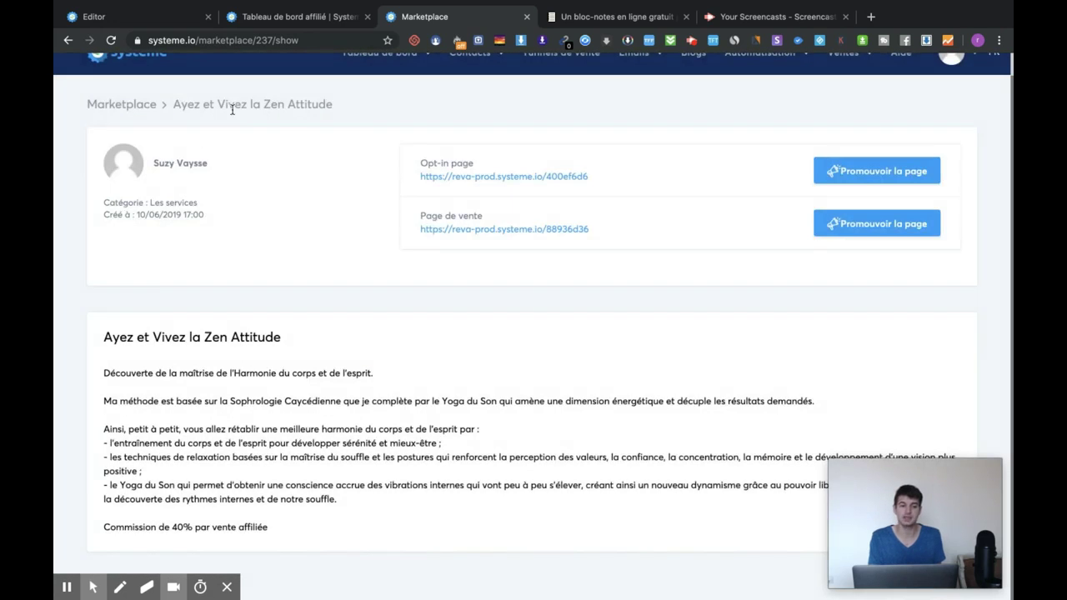
pyautogui.click(125, 108)
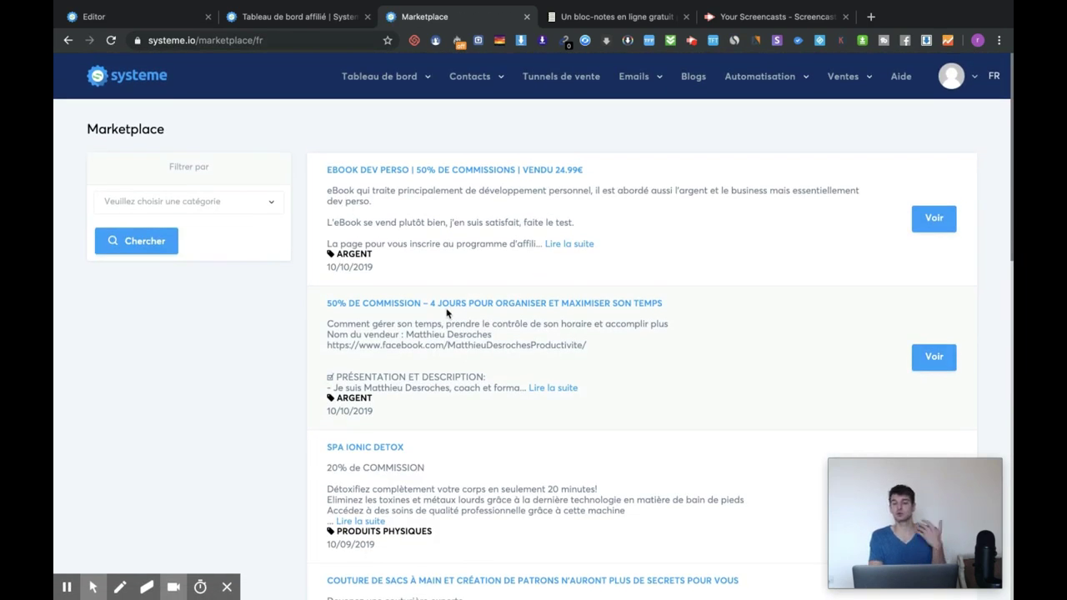
# From the 23-course list in Mes formations, start a new course and focus its Nom field
pyautogui.moveTo(853, 90)
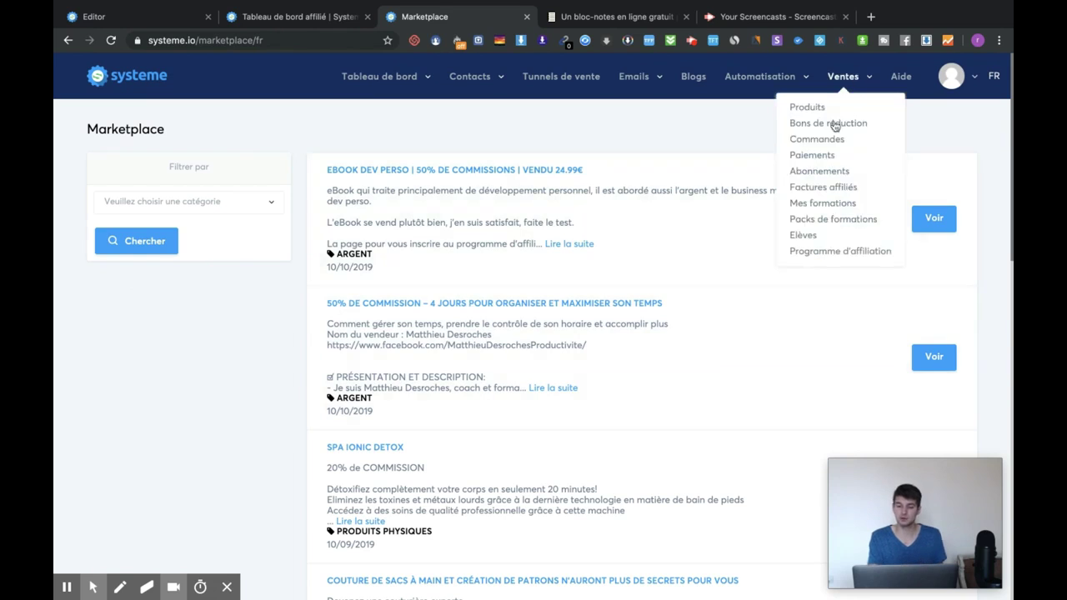
pyautogui.click(837, 205)
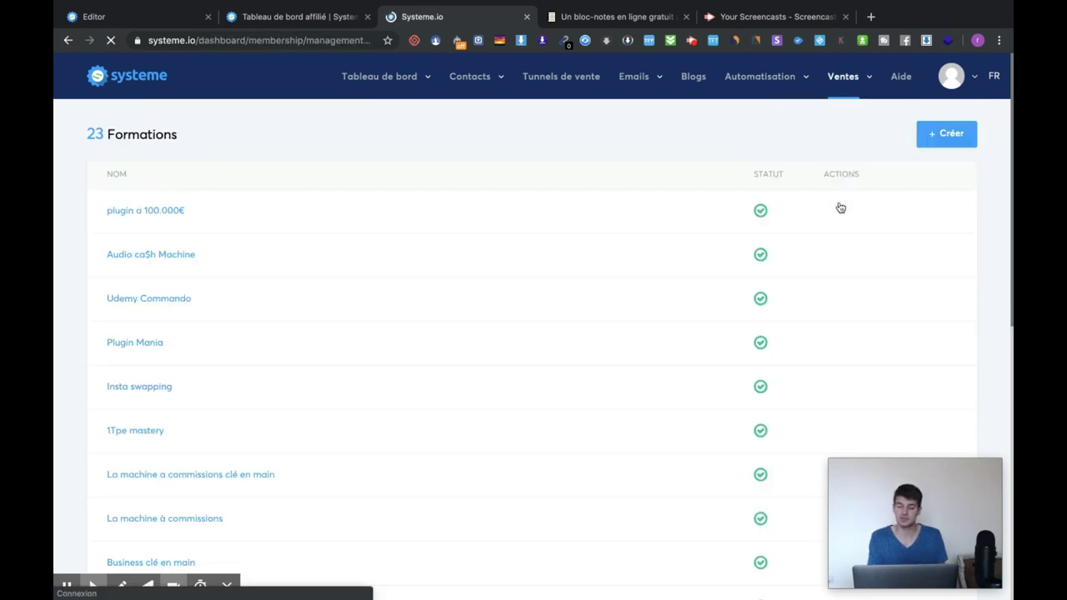
pyautogui.click(940, 138)
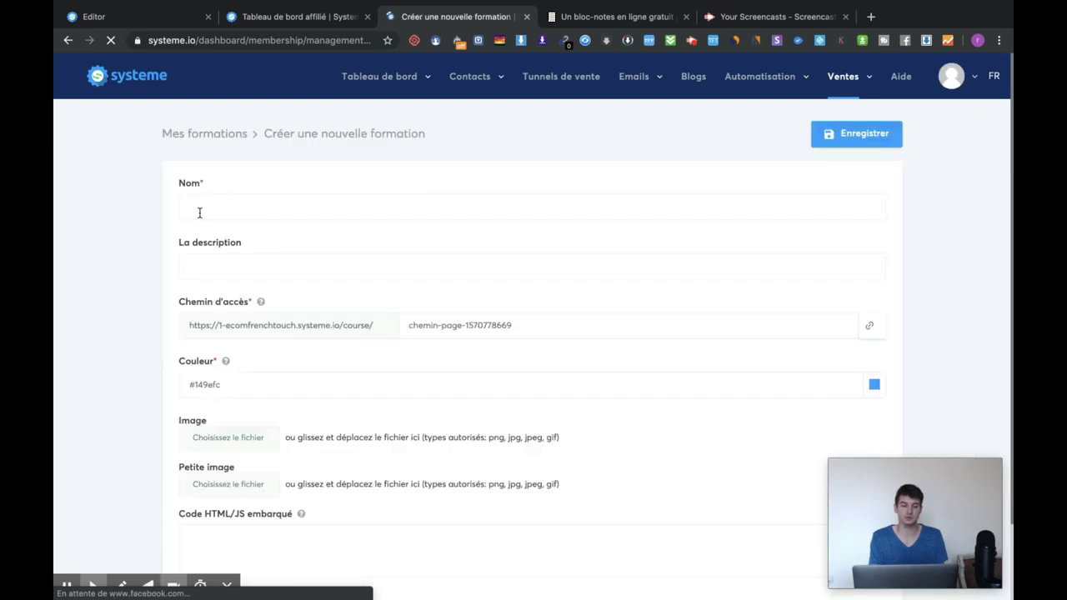
pyautogui.click(200, 212)
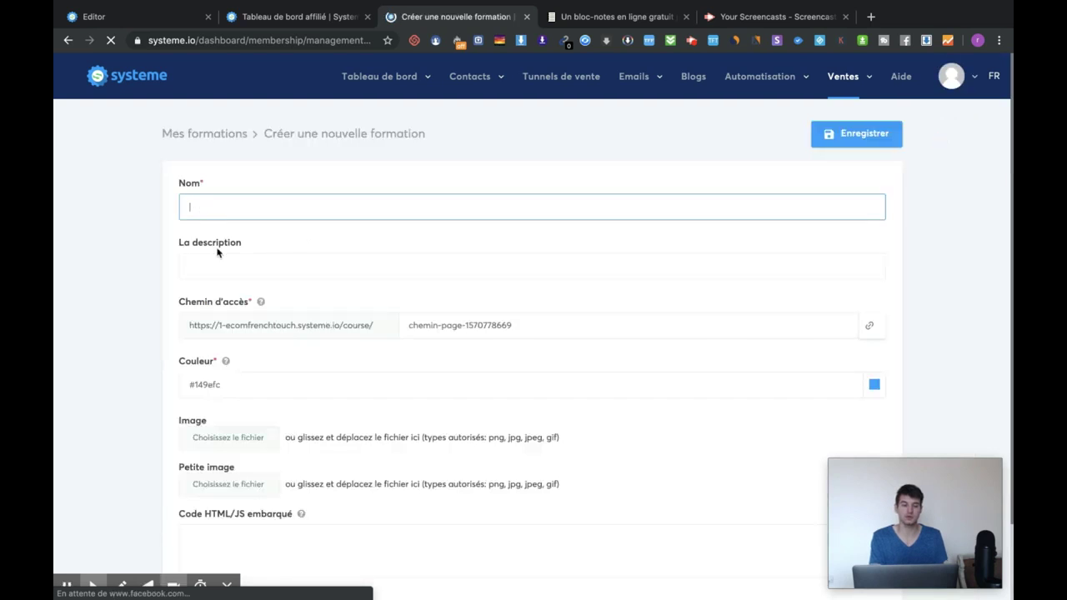
pyautogui.click(224, 260)
pyautogui.click(243, 209)
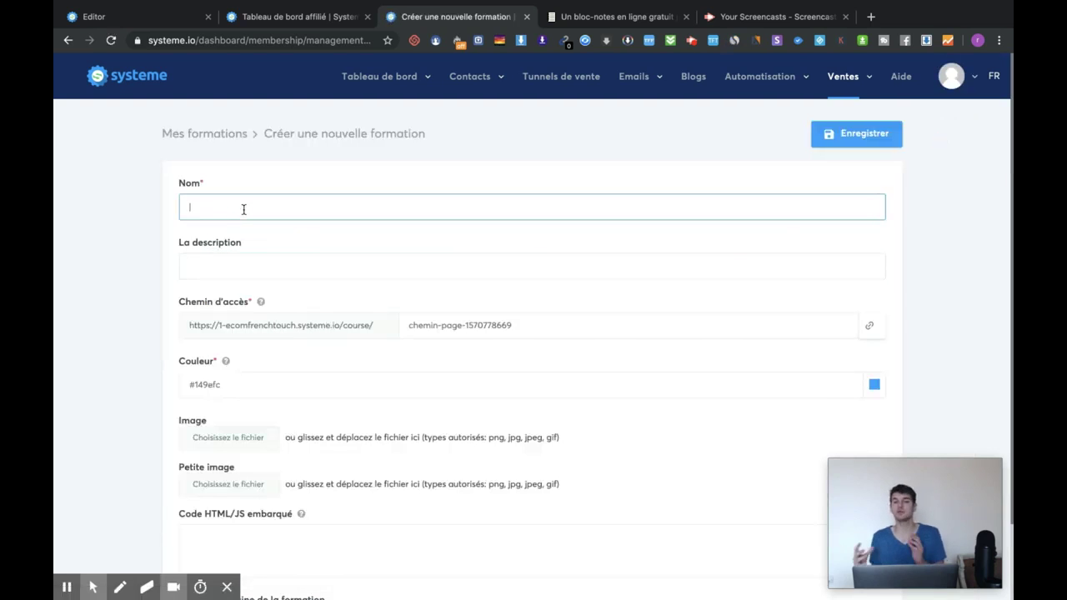